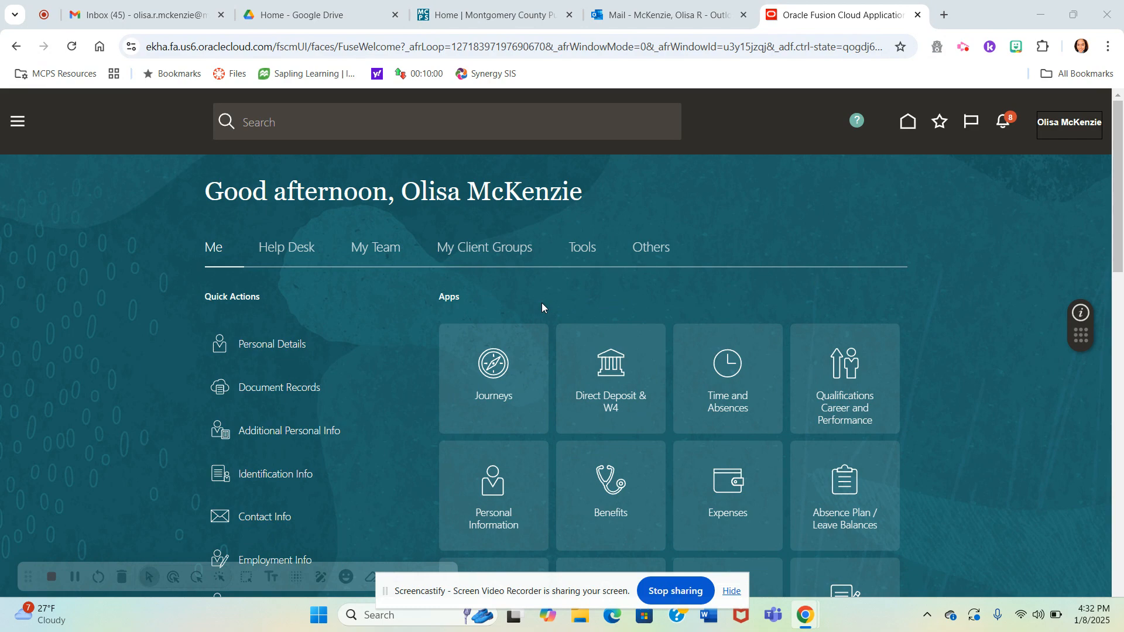
- Look through the quick actions and apps available on the home page
scroll(971, 321, down, 1)
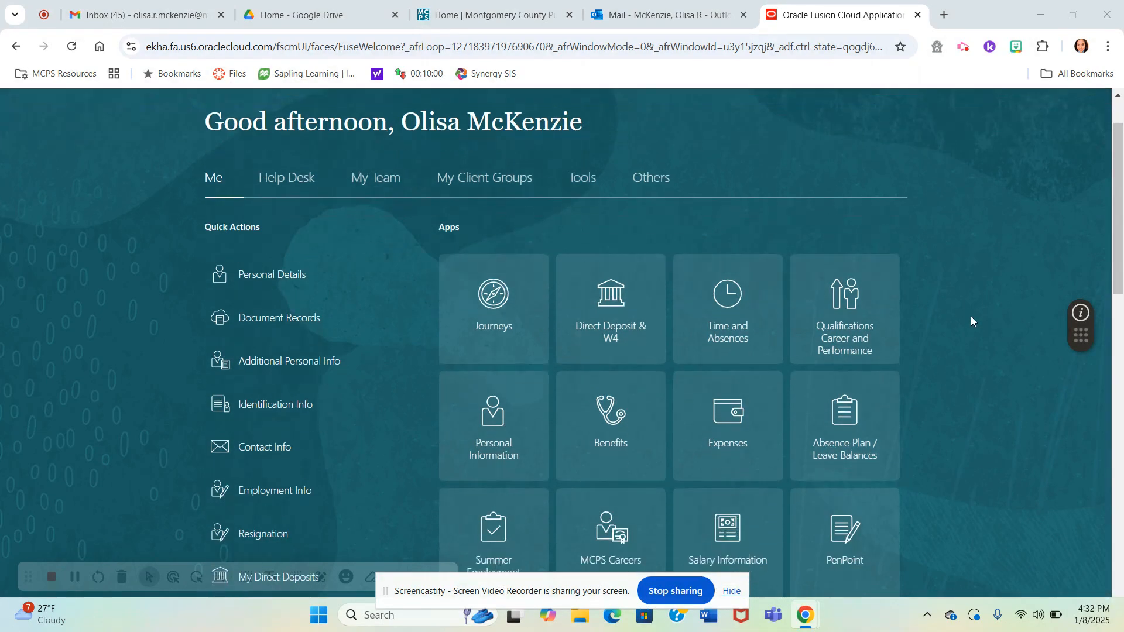
scroll(971, 321, down, 2)
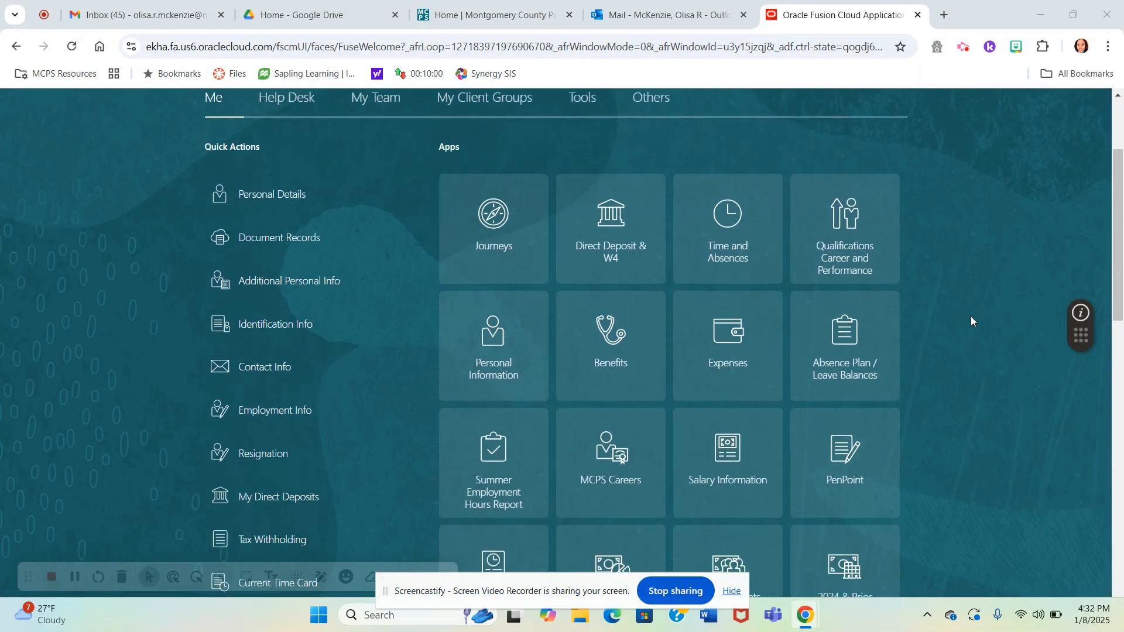
scroll(971, 317, up, 1)
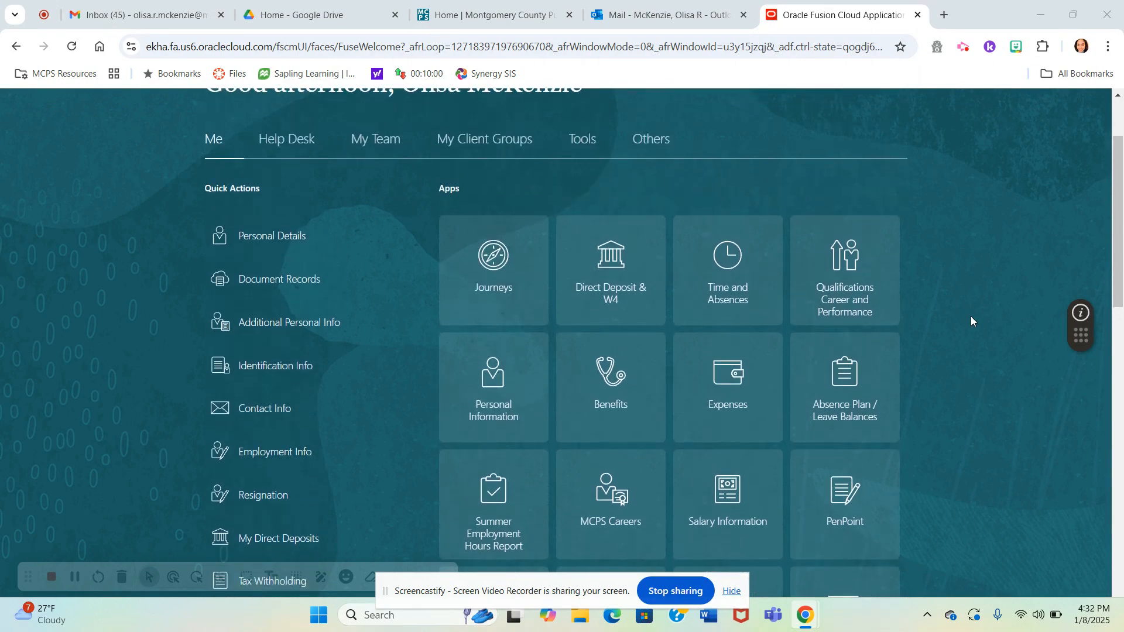
scroll(970, 316, down, 1)
scroll(971, 316, down, 1)
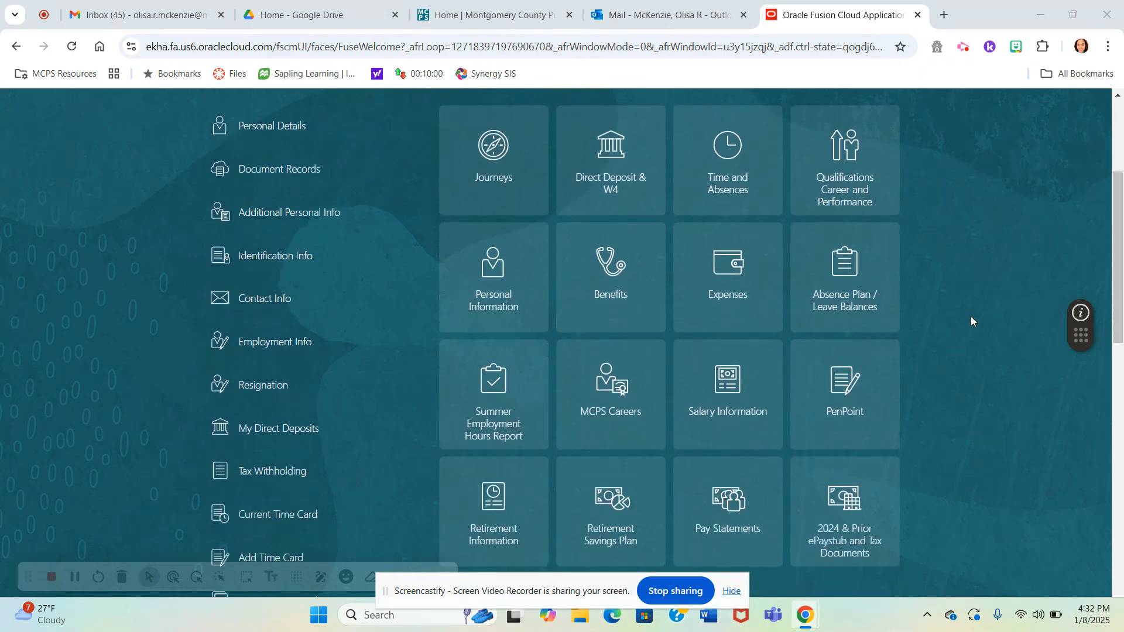
scroll(970, 316, up, 1)
scroll(970, 316, down, 1)
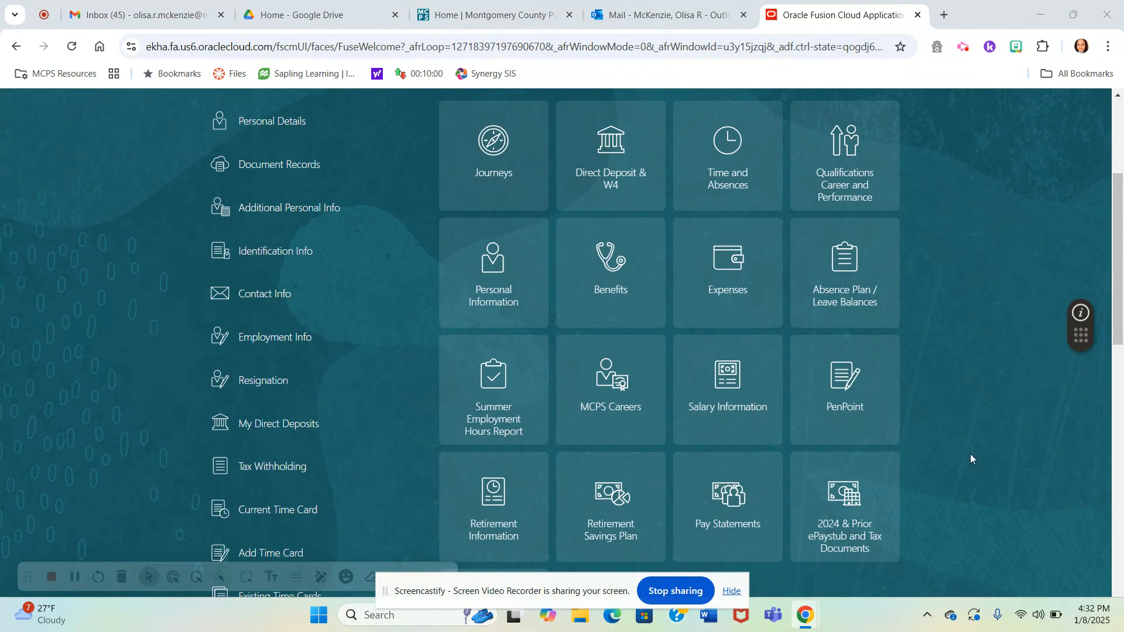
scroll(970, 454, up, 2)
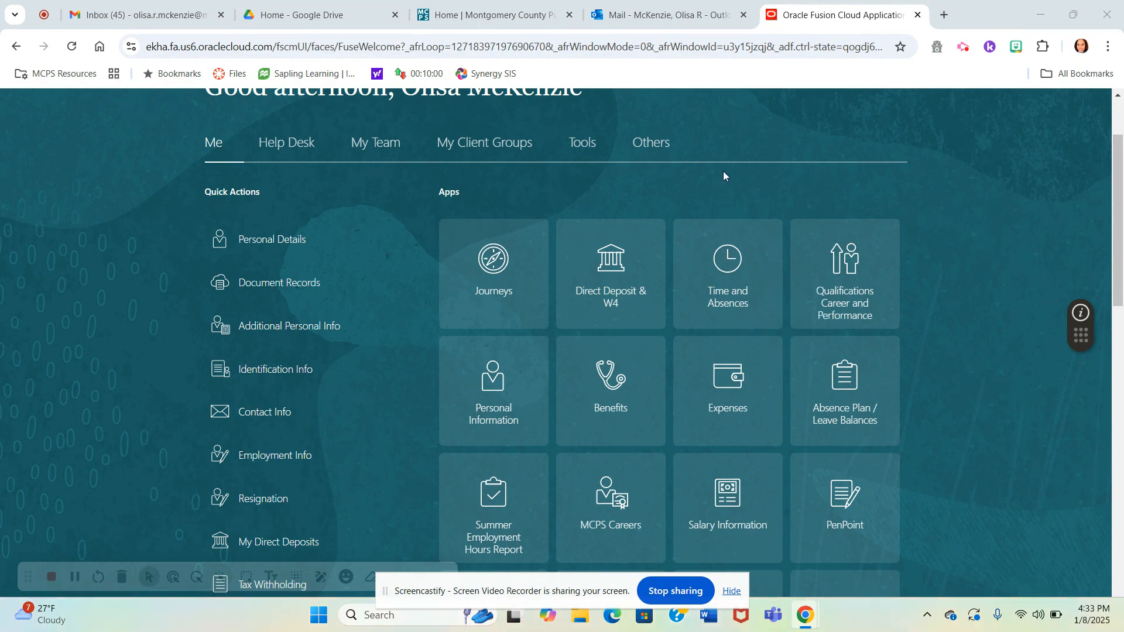
- Open the current time card from the Time and Absences app
click(731, 262)
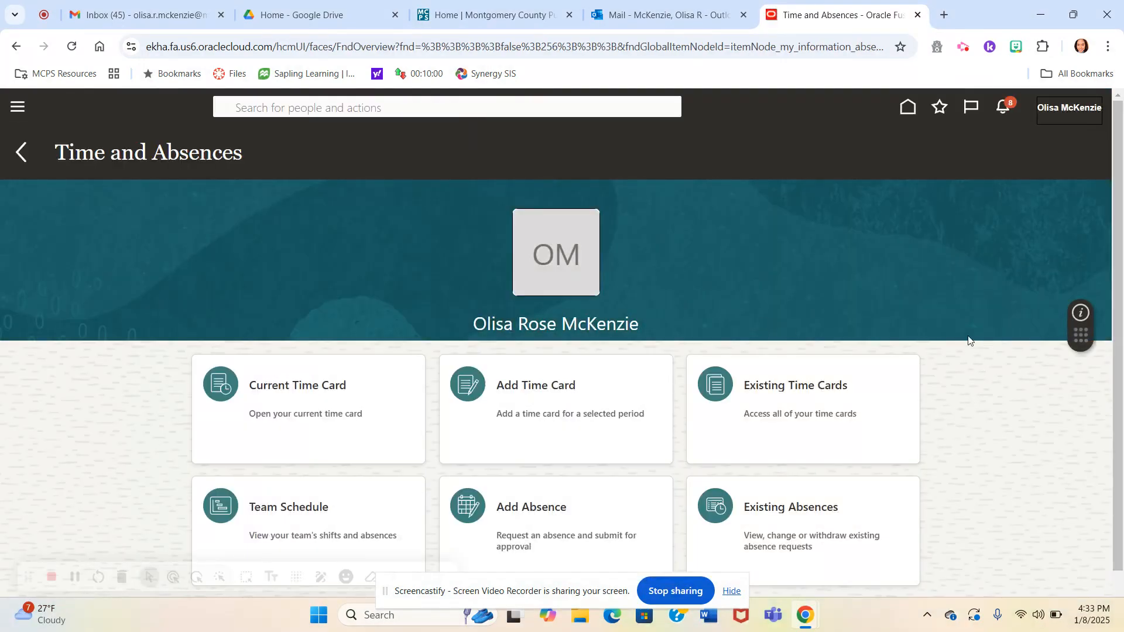
scroll(889, 293, down, 1)
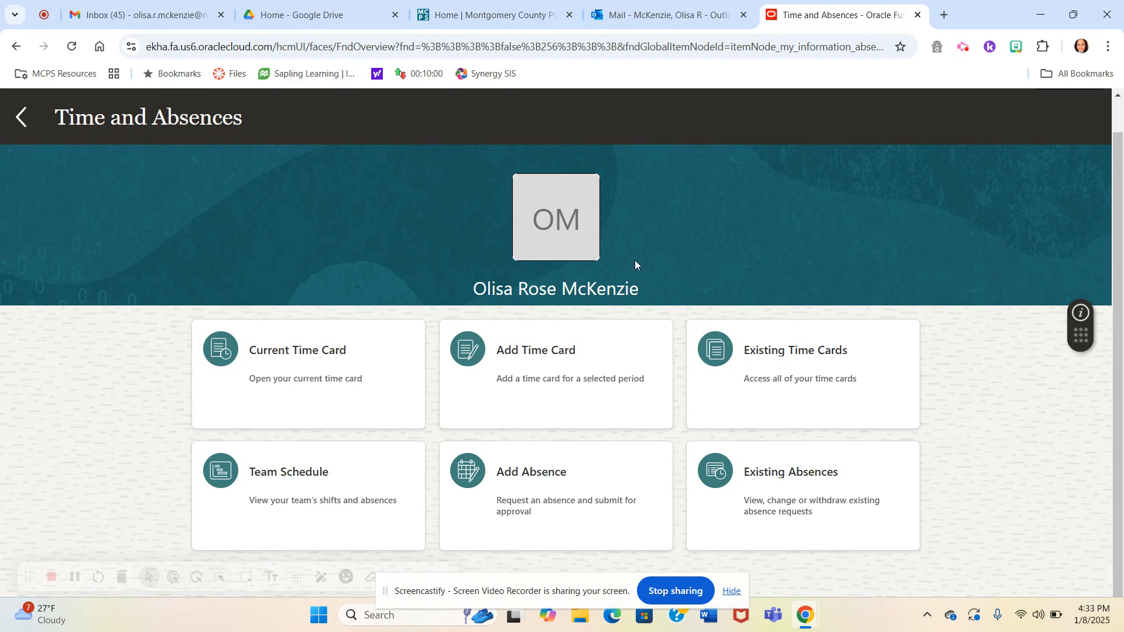
click(319, 347)
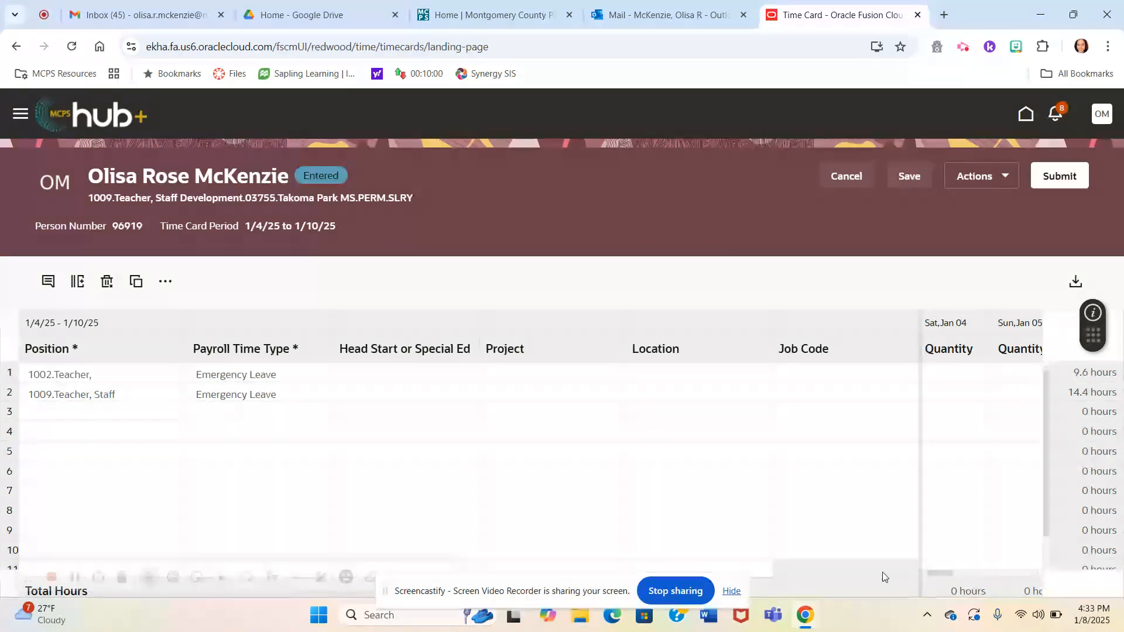
drag(940, 572, 909, 571)
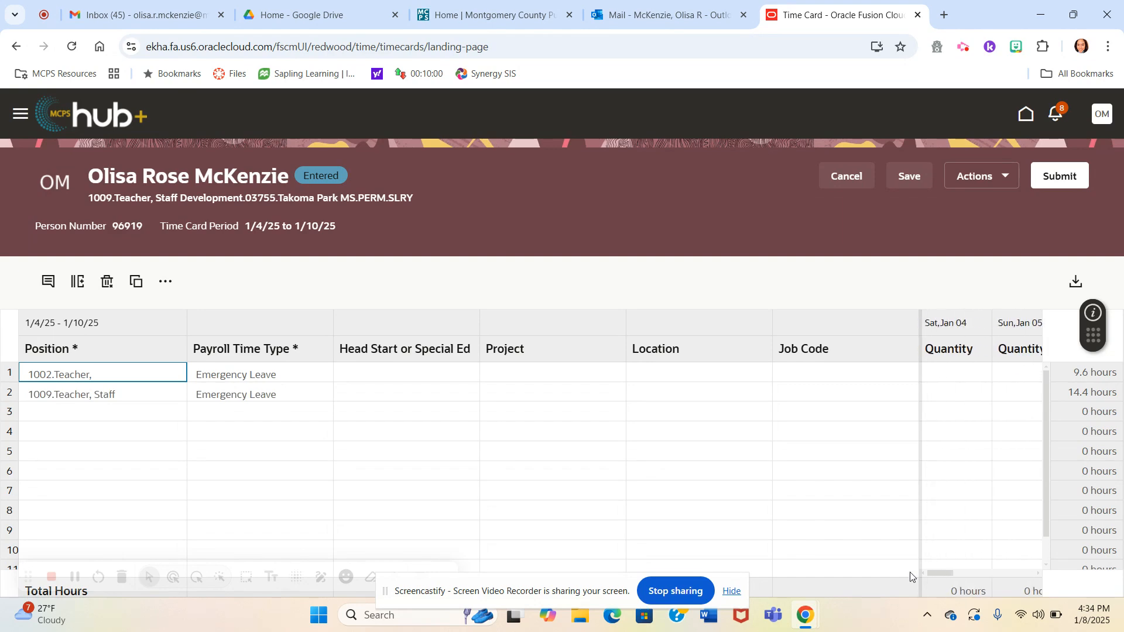
- Set the position in row 3 to 1009.Teacher, Staff Development.03755.Takoma Park MS.PERM.SLRY
click(145, 415)
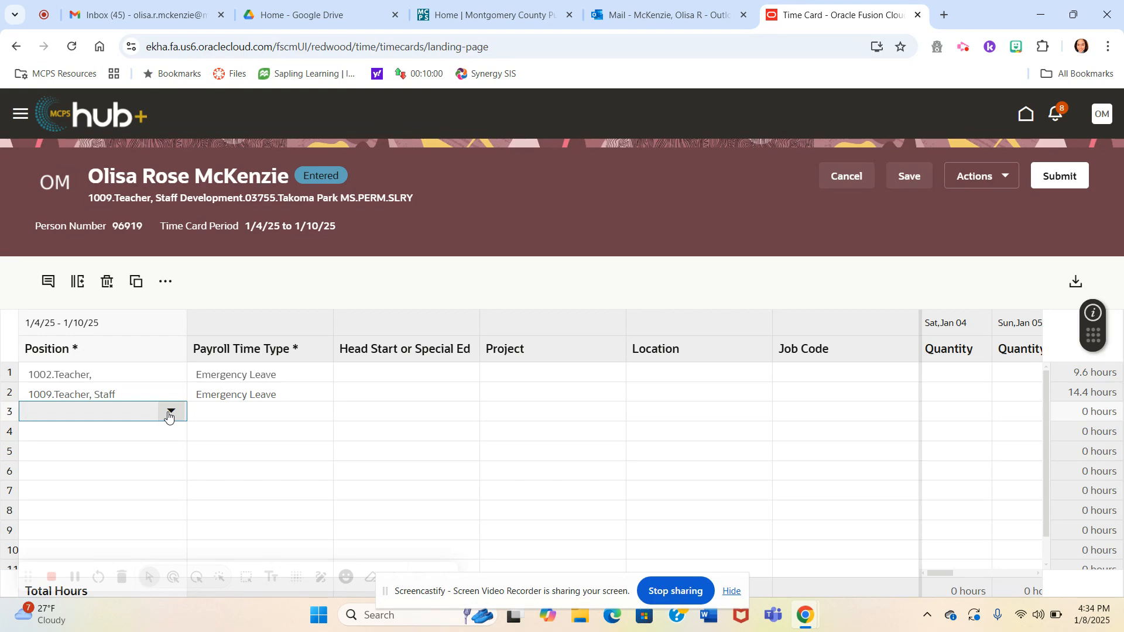
click(171, 412)
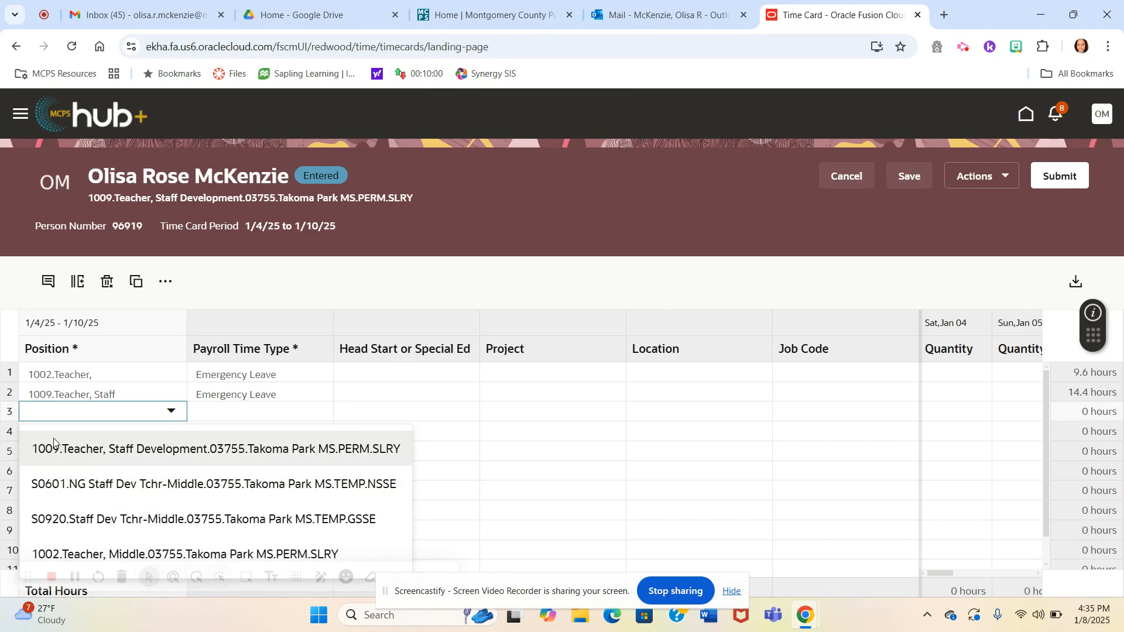
click(94, 456)
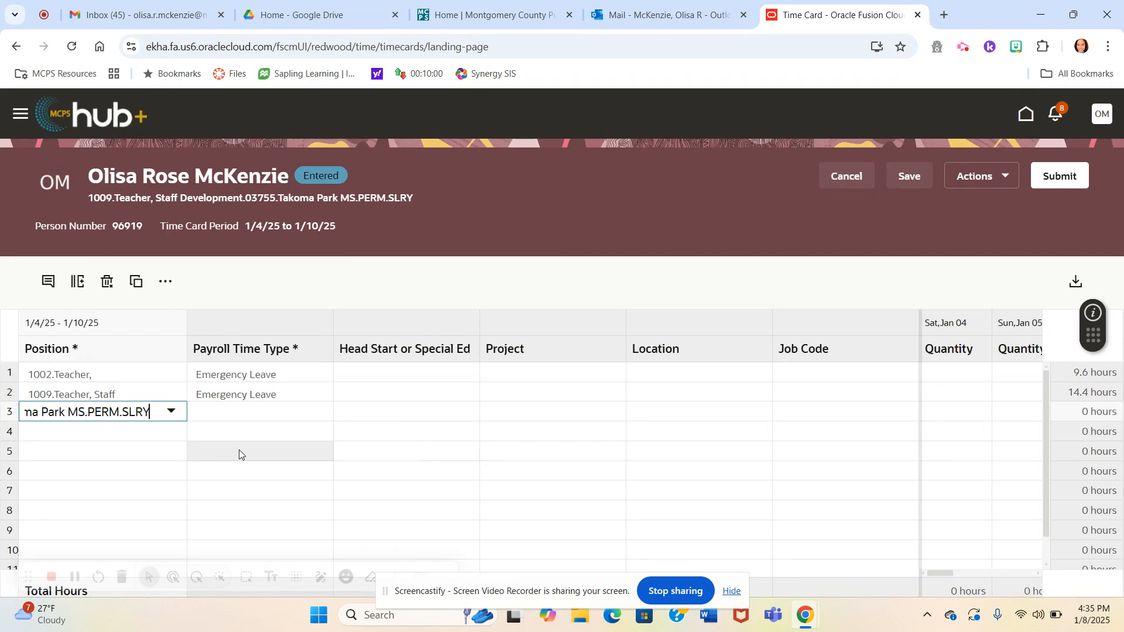
- Set the payroll time type in row 3 to Class Coverage - MCEA
click(233, 416)
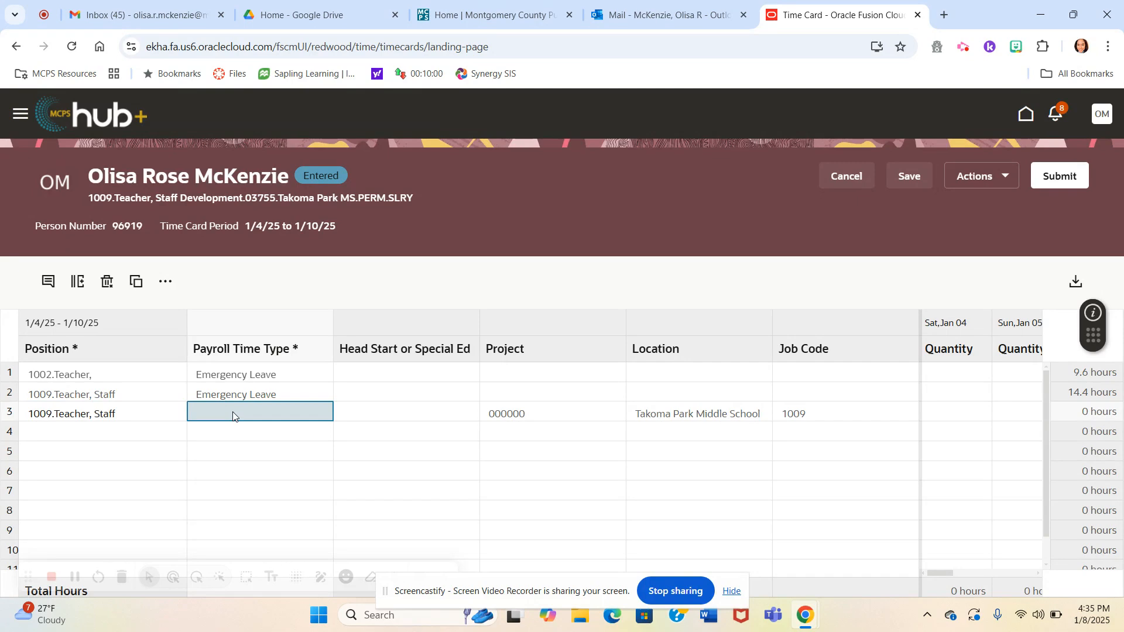
click(233, 414)
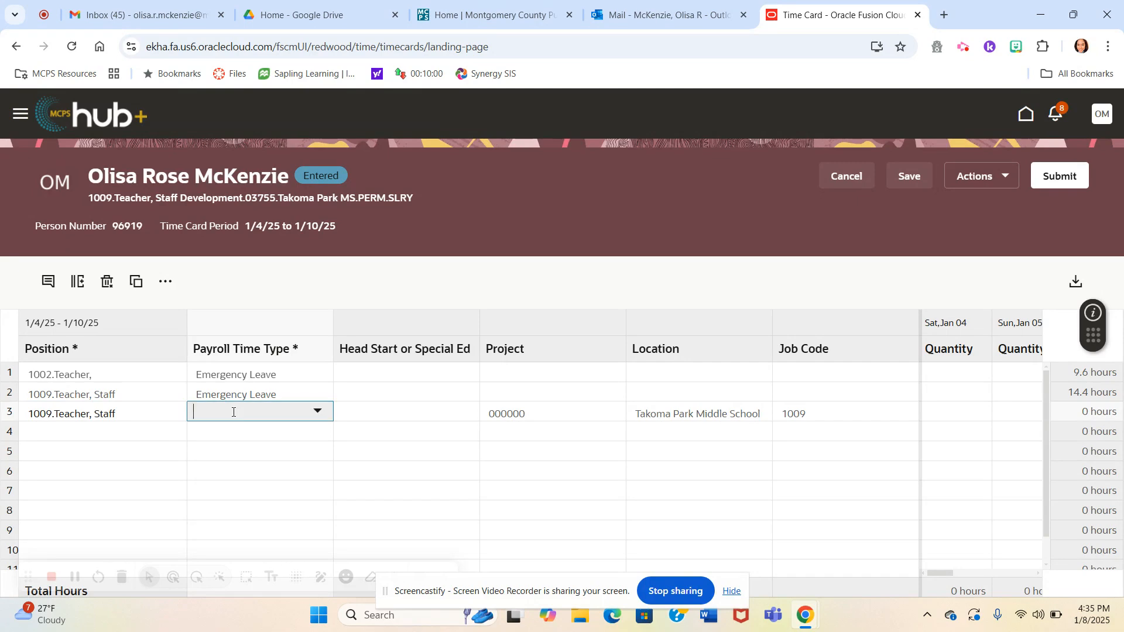
click(315, 416)
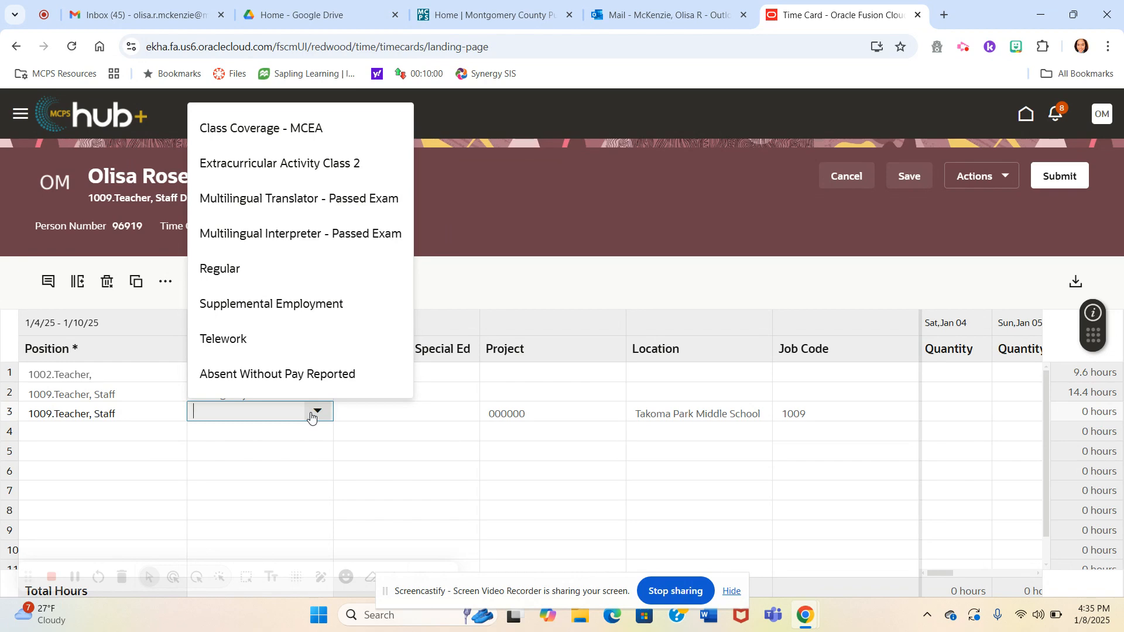
click(286, 130)
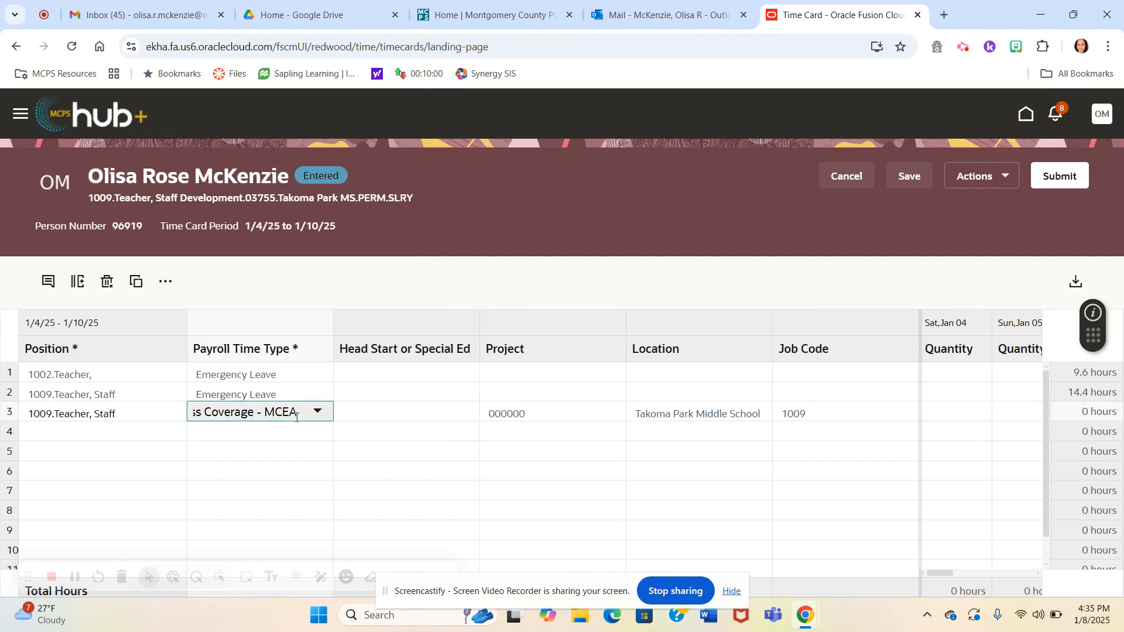
- Check the Head Start or Special Ed options for row 3 without choosing one
click(394, 417)
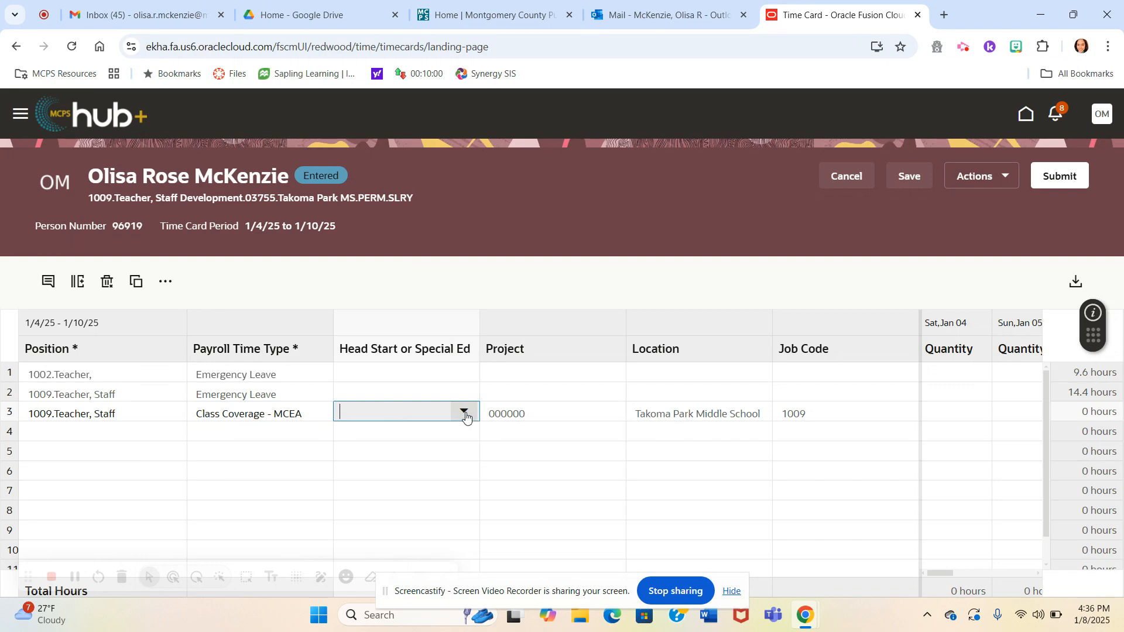
click(465, 413)
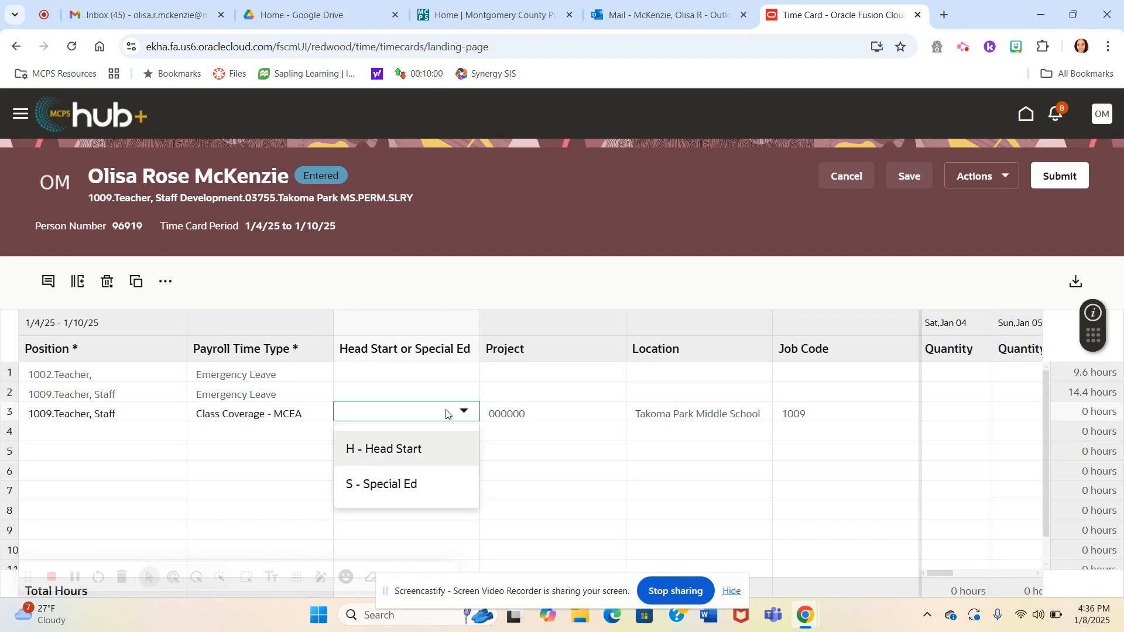
click(517, 259)
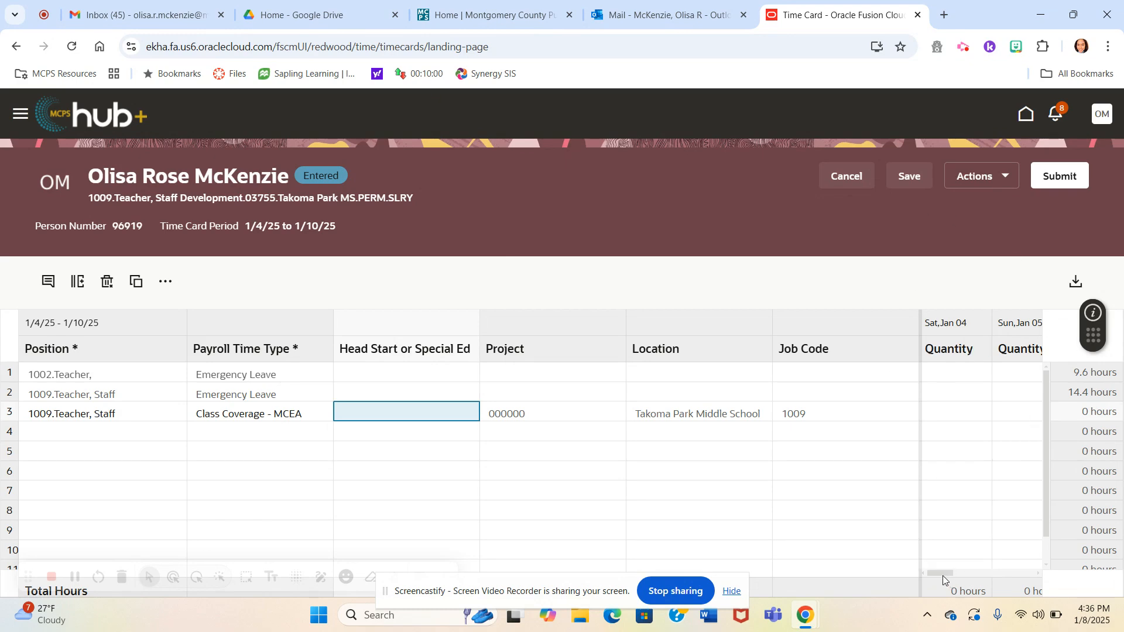
- Enter a quantity of 0.7 for Monday, Jan 06 in the Class Coverage - MCEA row
drag(943, 575, 966, 563)
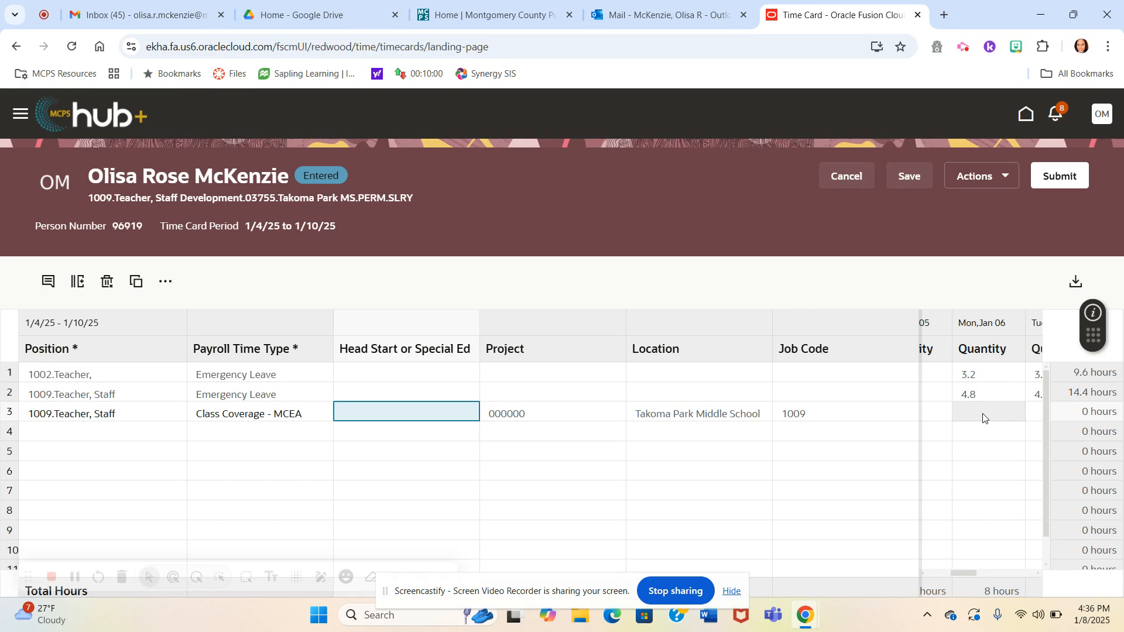
click(985, 419)
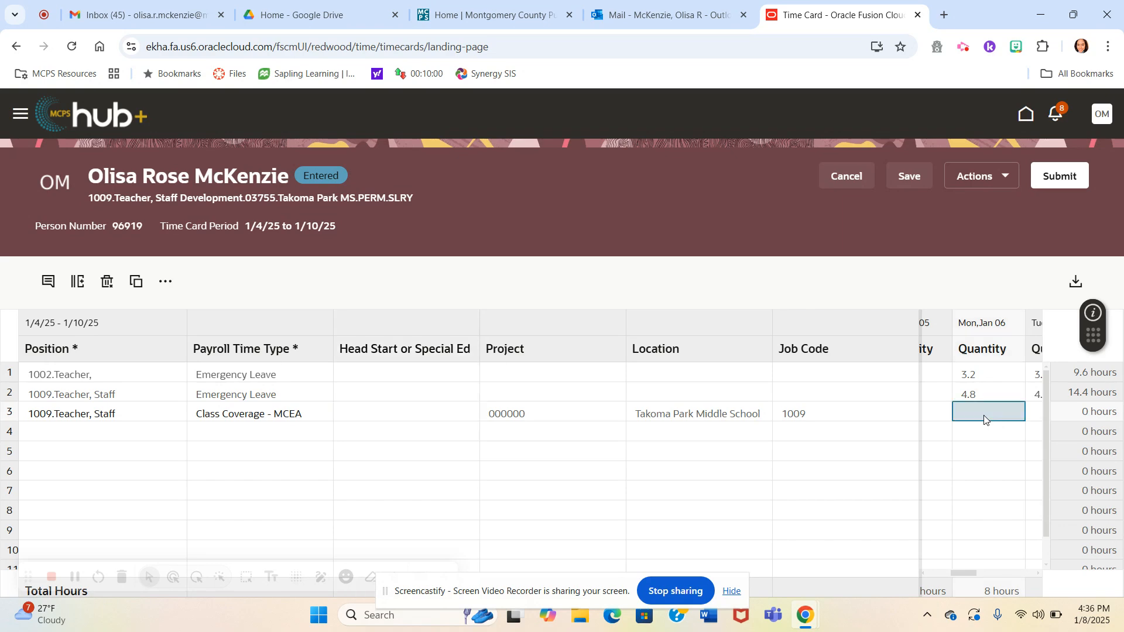
text(0)
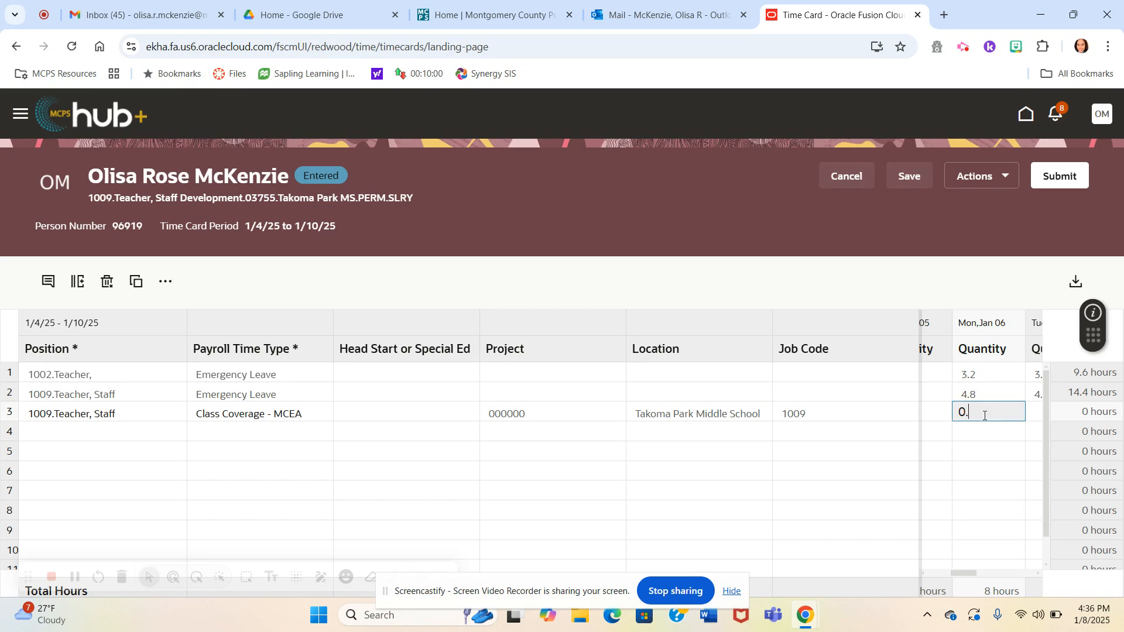
text(.7)
click(985, 425)
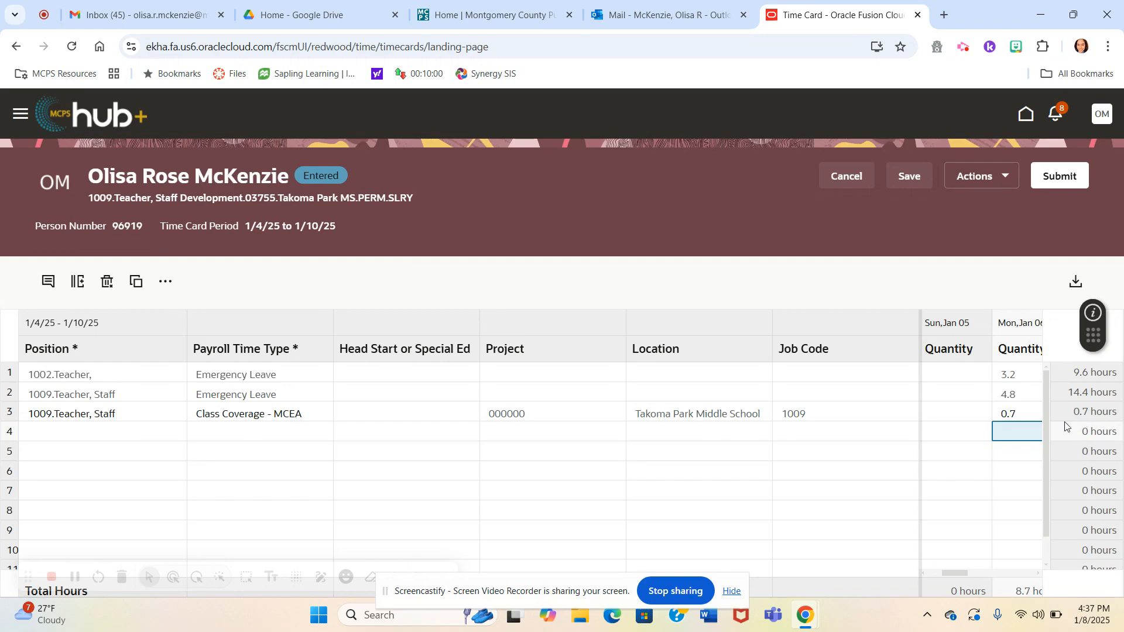
- Clear the Monday, Jan 06 quantity in the class coverage row and enter 0.7 for Tuesday, Jan 07 instead
click(1024, 415)
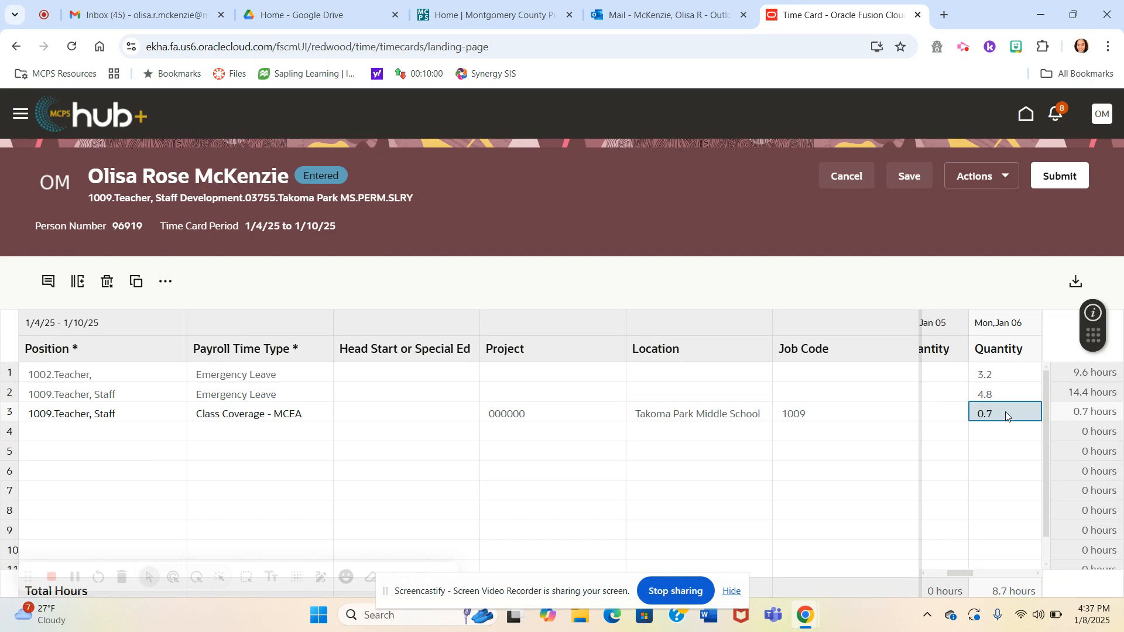
key(BackSpace)
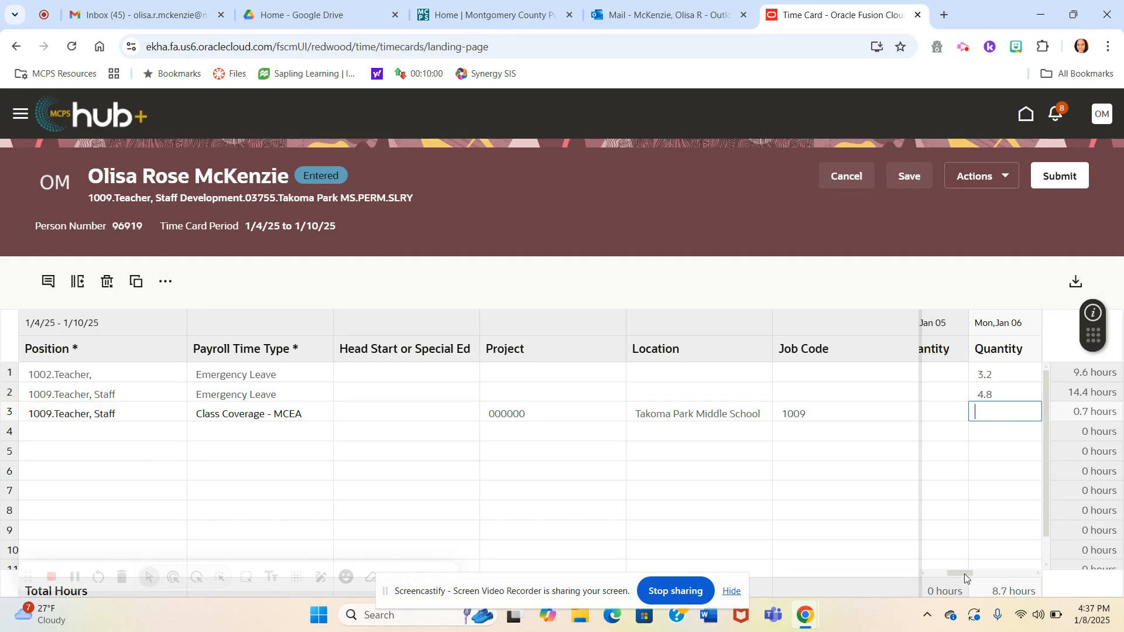
drag(964, 573, 991, 579)
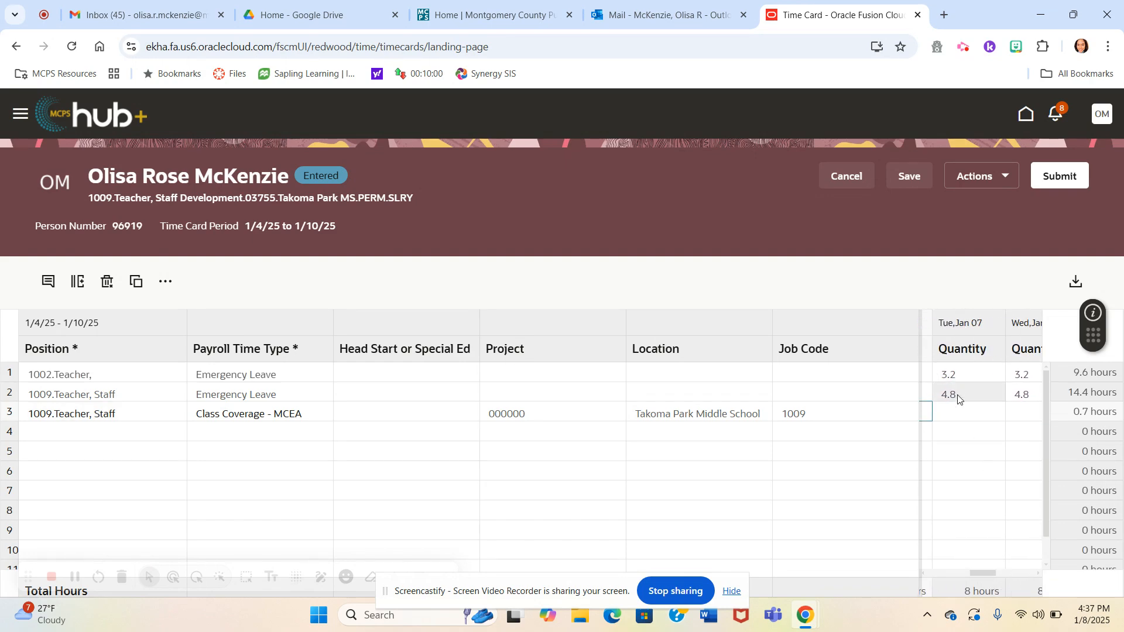
click(956, 419)
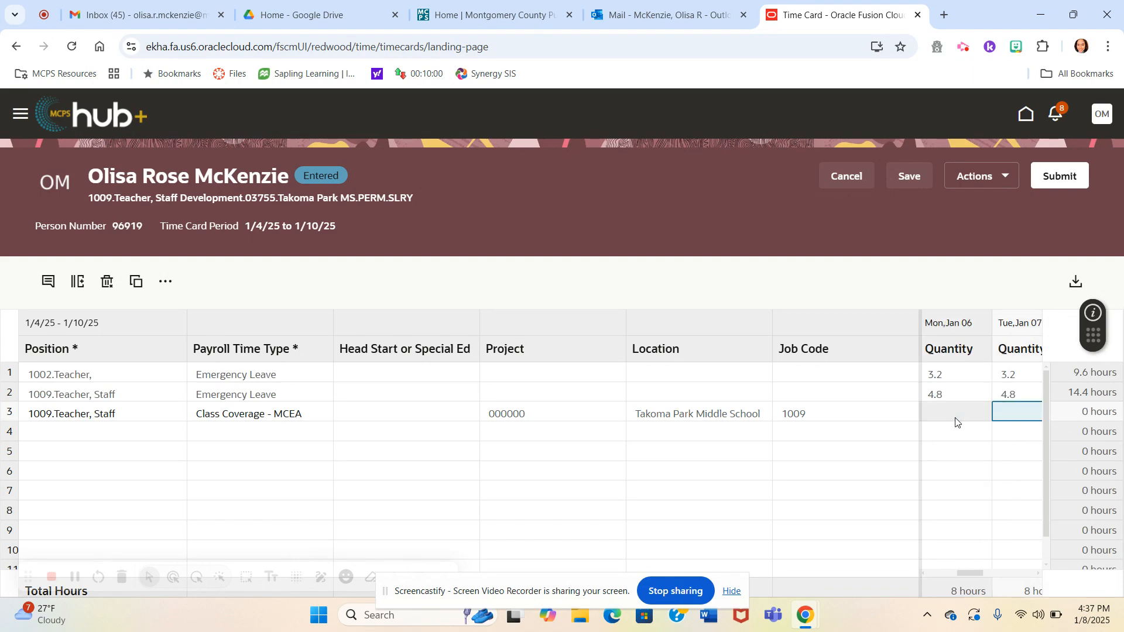
text(0.)
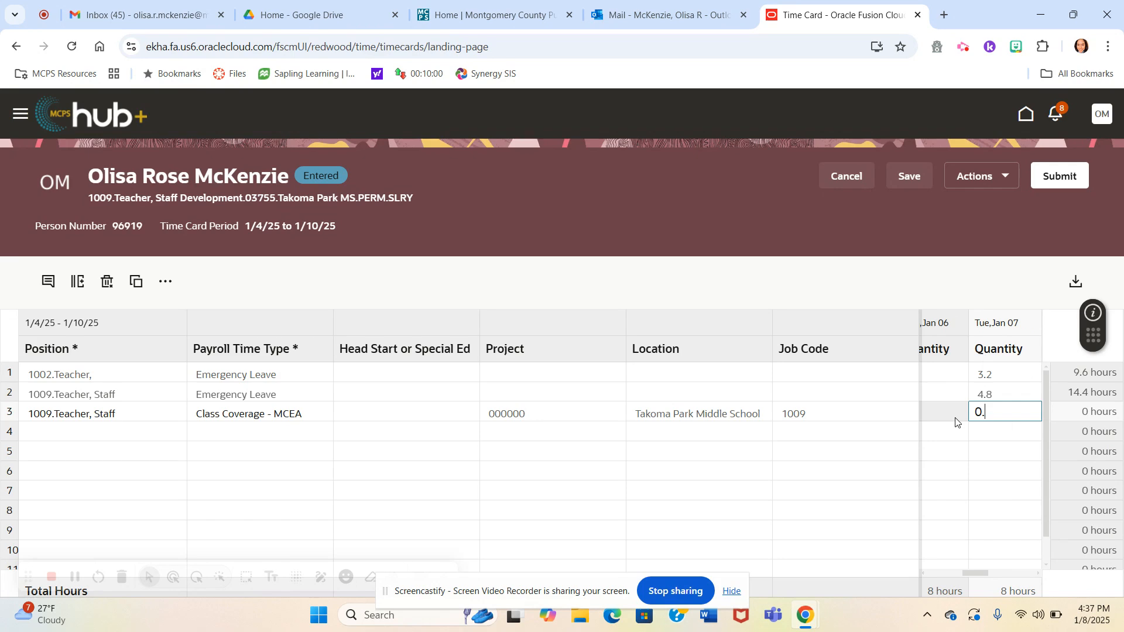
text(7)
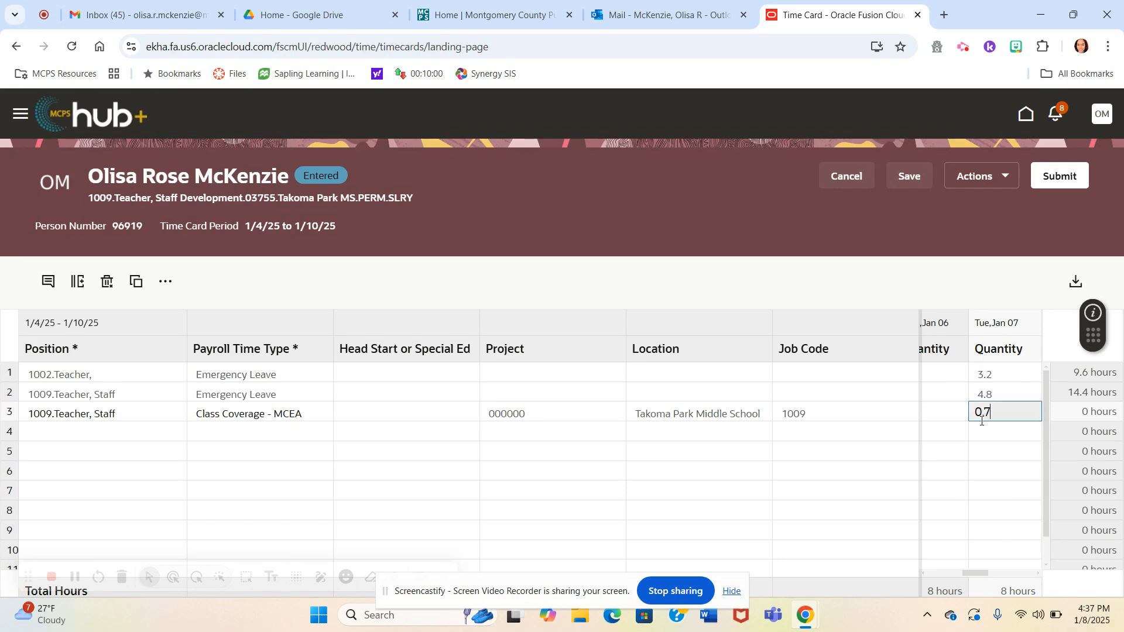
- Clear the Tuesday, Jan 07 quantity in the class coverage row
key(BackSpace)
key(BackSpace)
key(BackSpace)
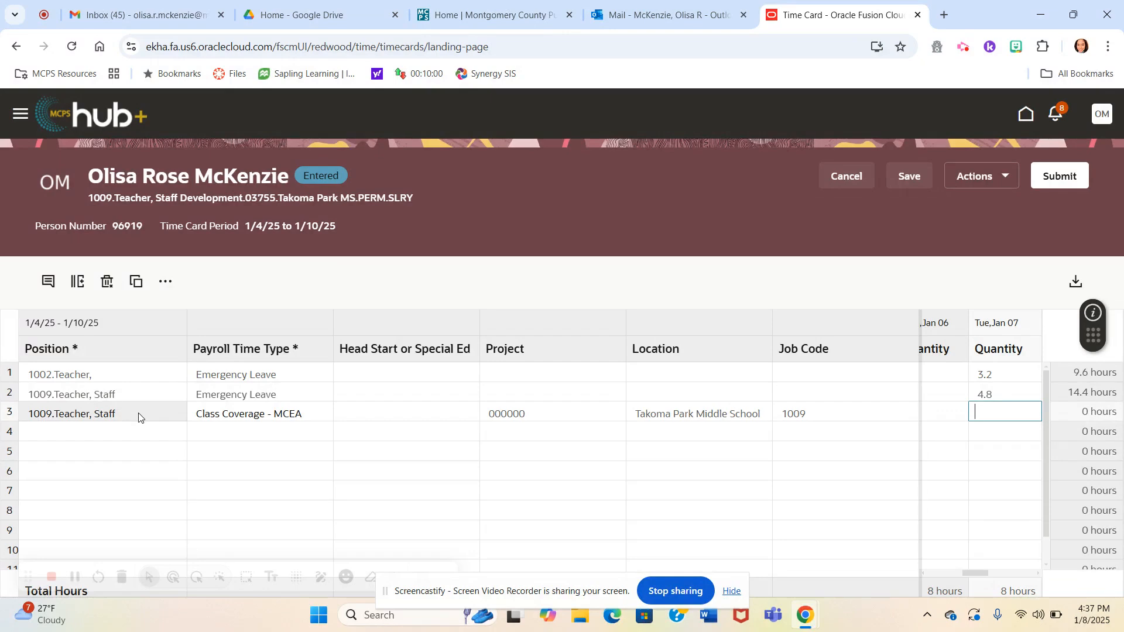
- Try to delete the Class Coverage - MCEA row from the time card
right_click(139, 417)
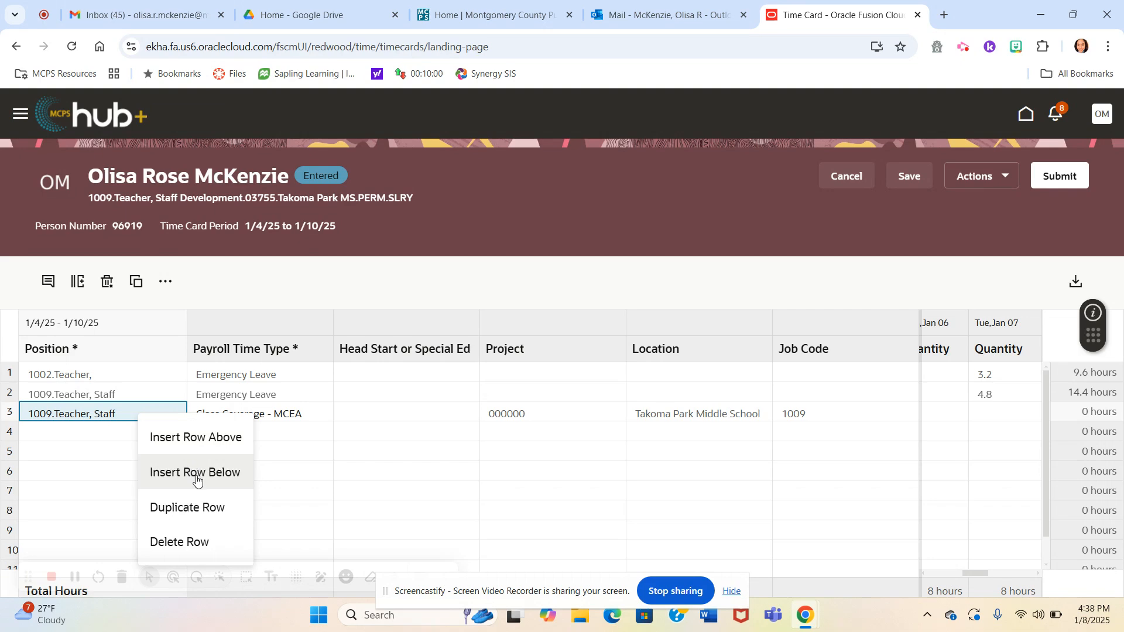
click(170, 546)
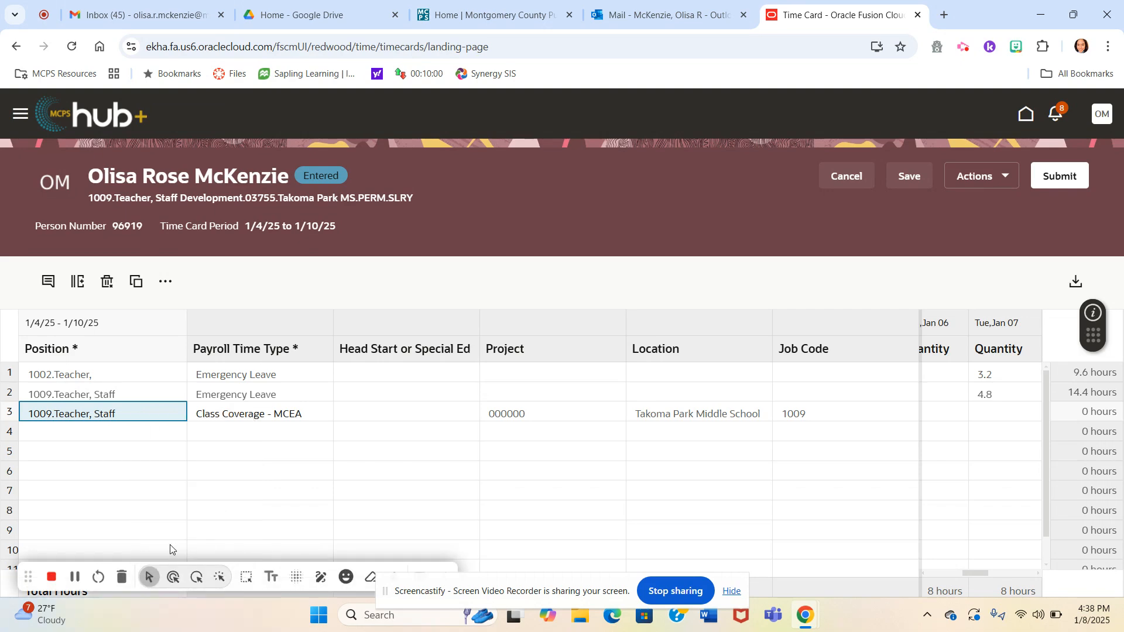
right_click(126, 412)
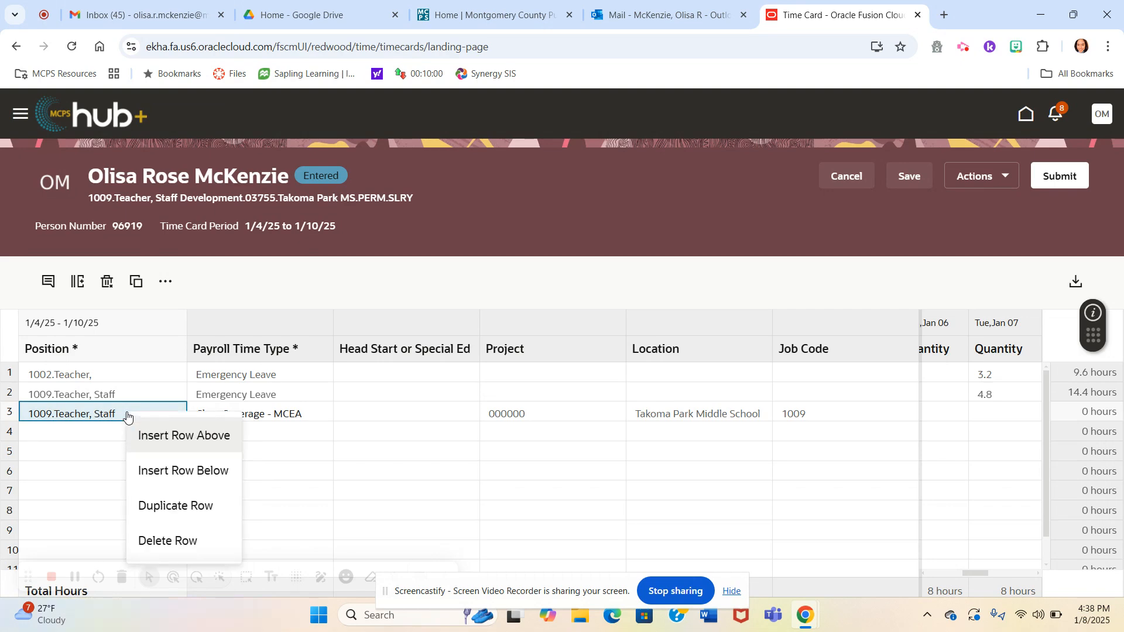
click(170, 540)
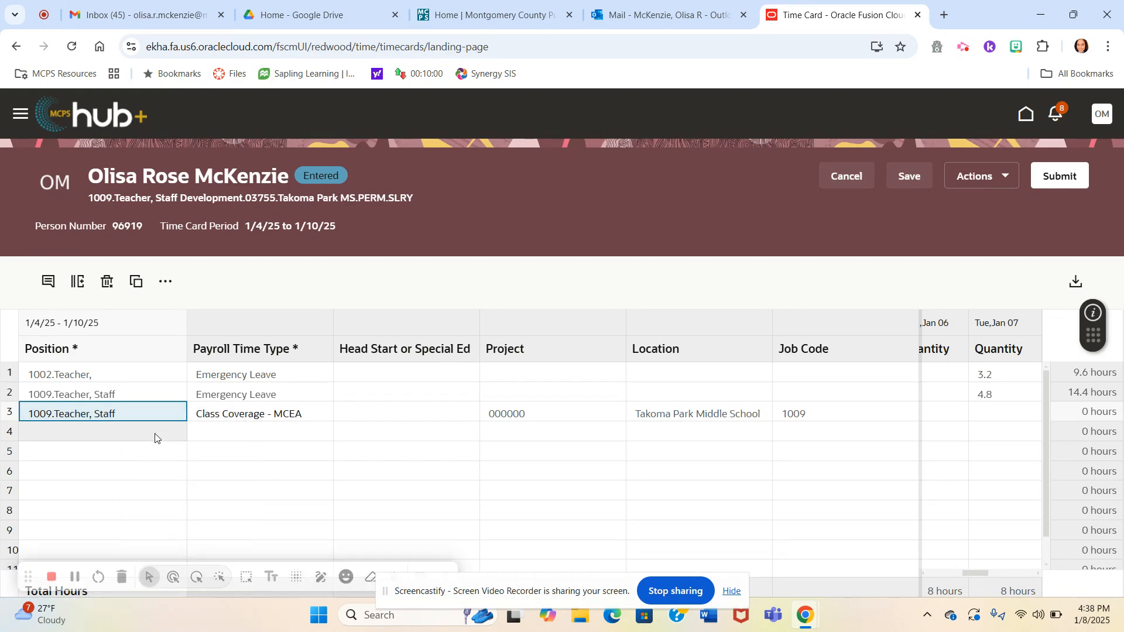
right_click(143, 417)
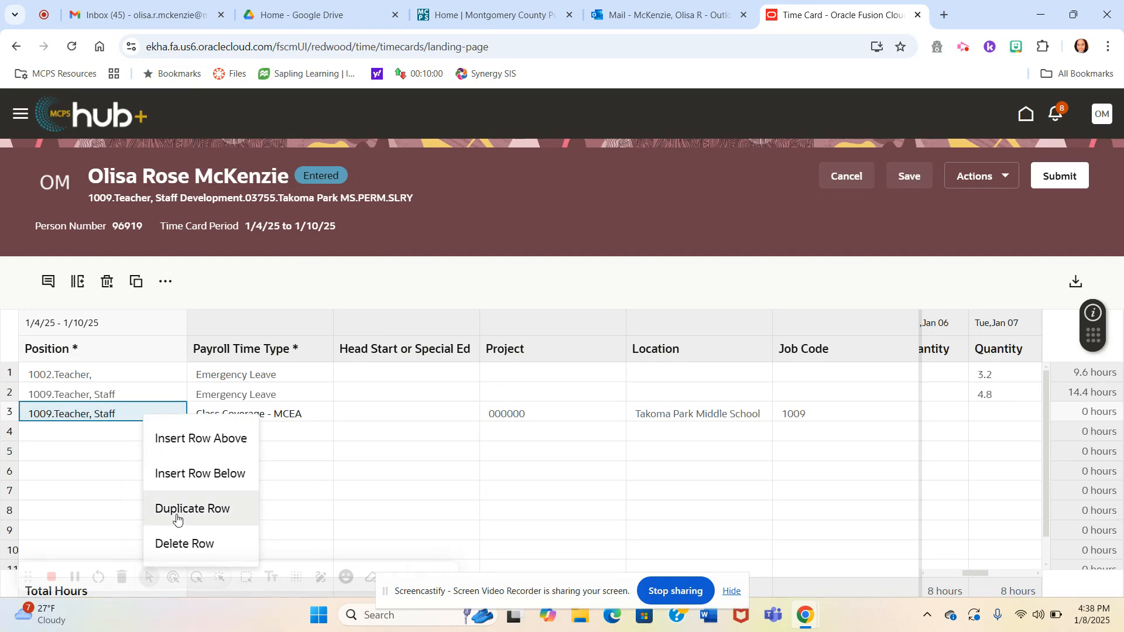
click(175, 541)
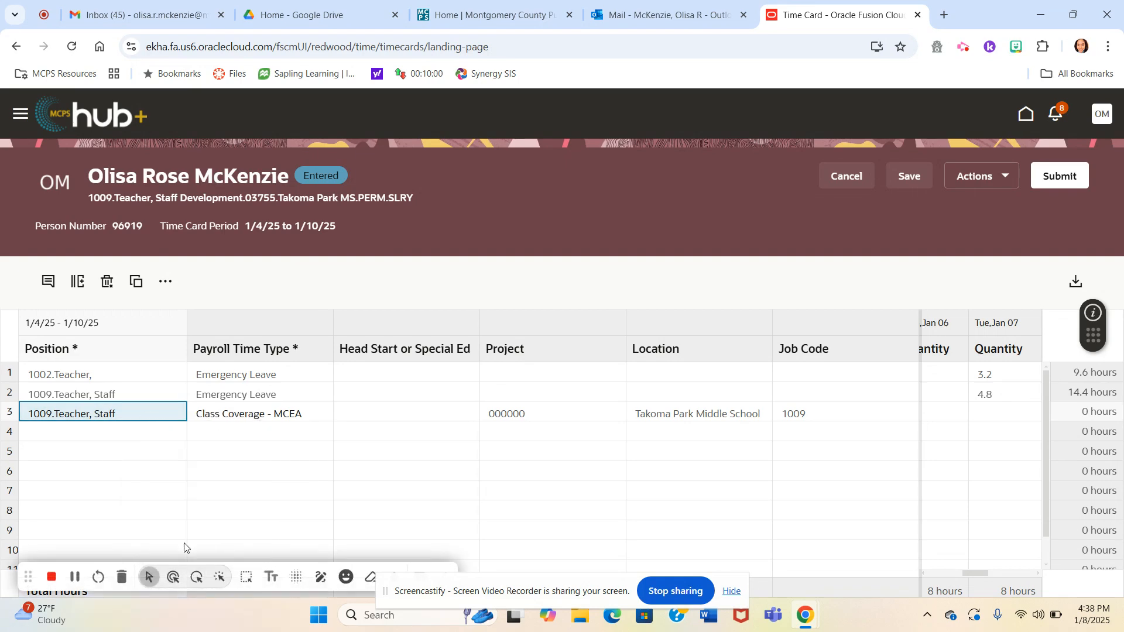
right_click(105, 416)
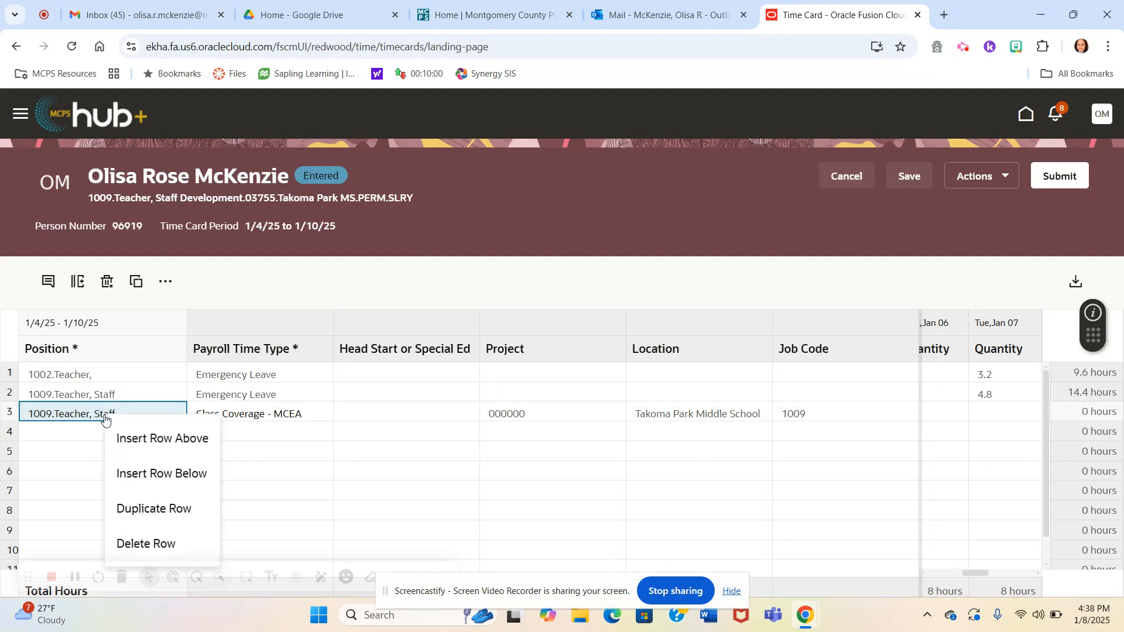
click(150, 549)
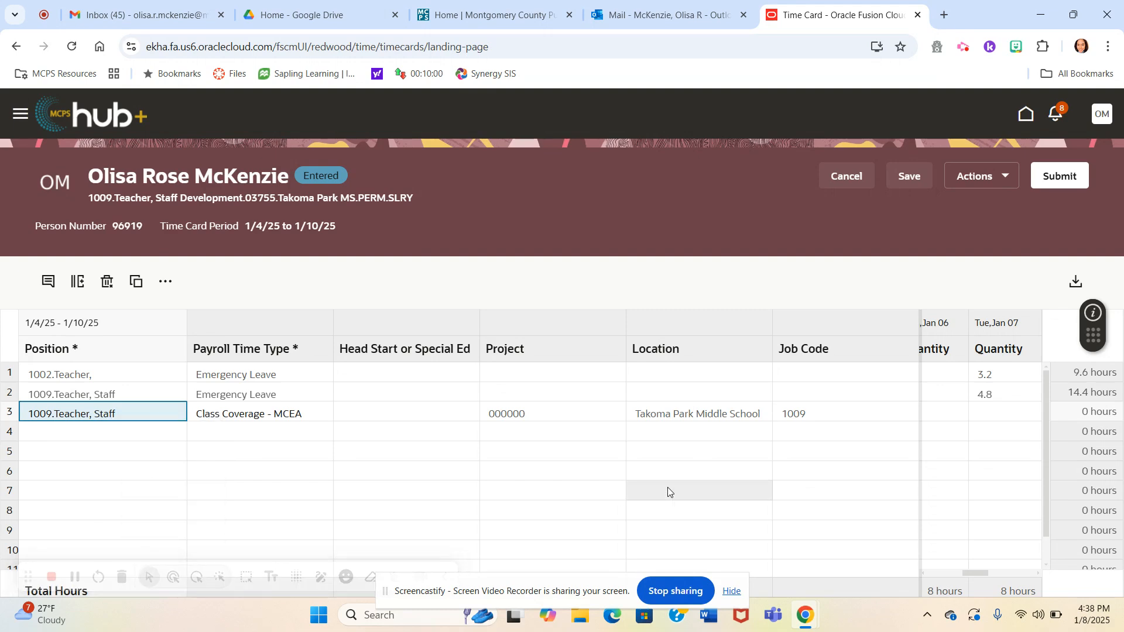
right_click(131, 409)
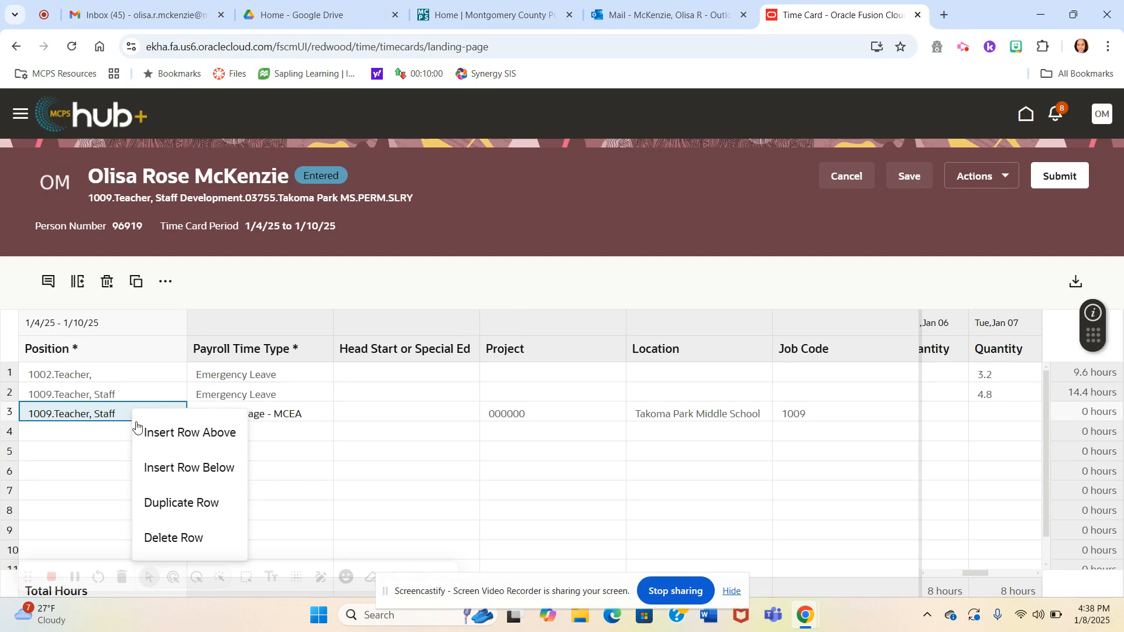
click(171, 539)
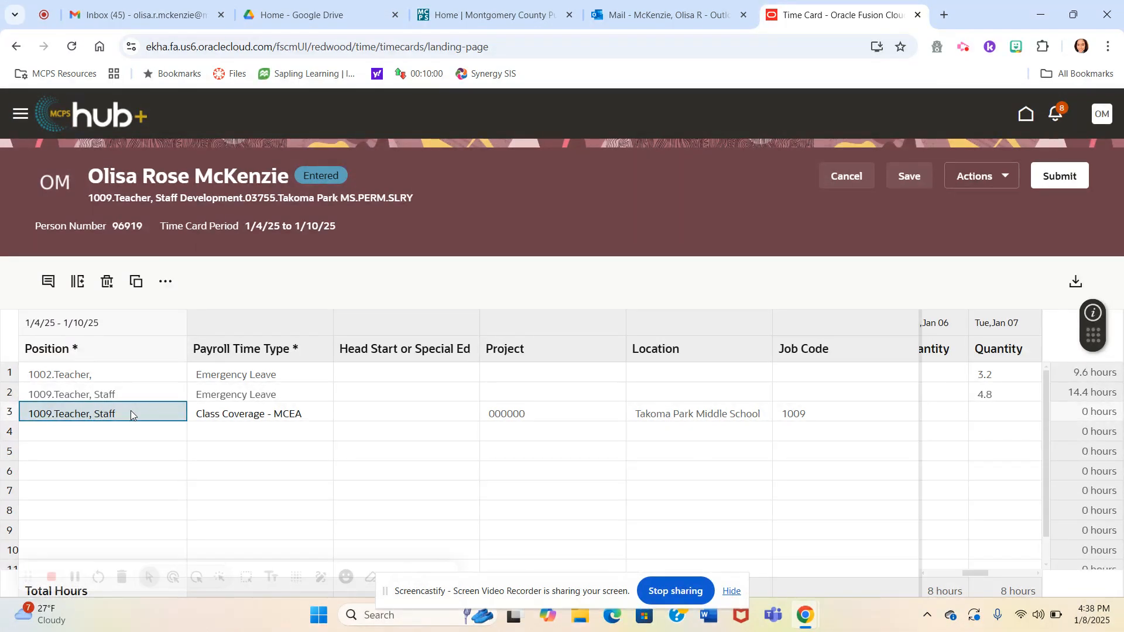
right_click(131, 414)
click(171, 538)
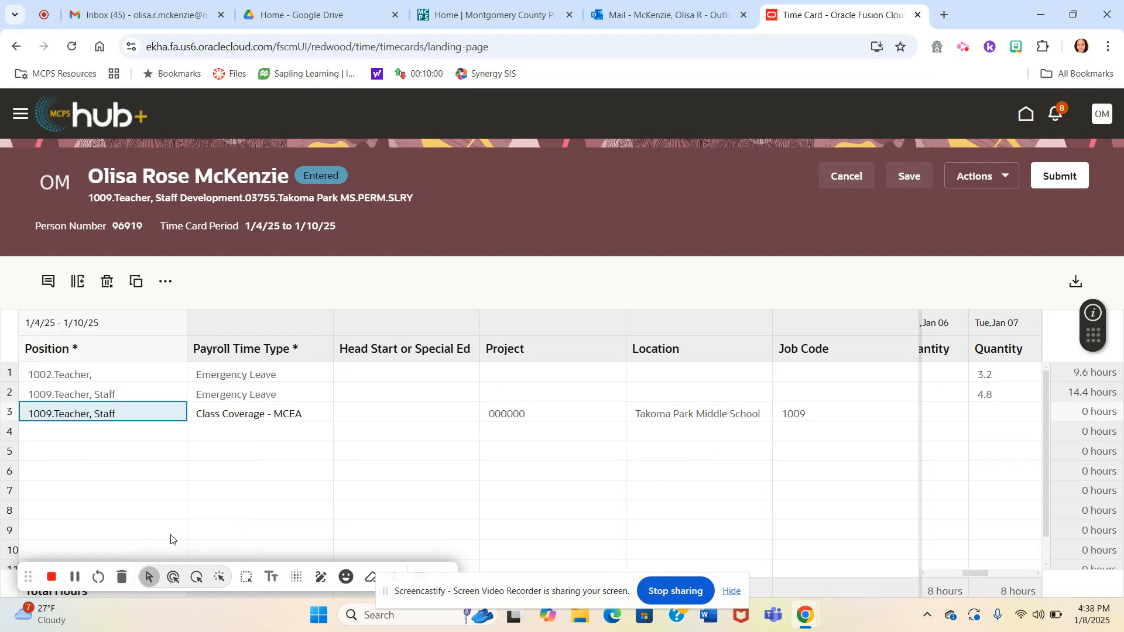
- Leave the time card and return to the home page
click(22, 116)
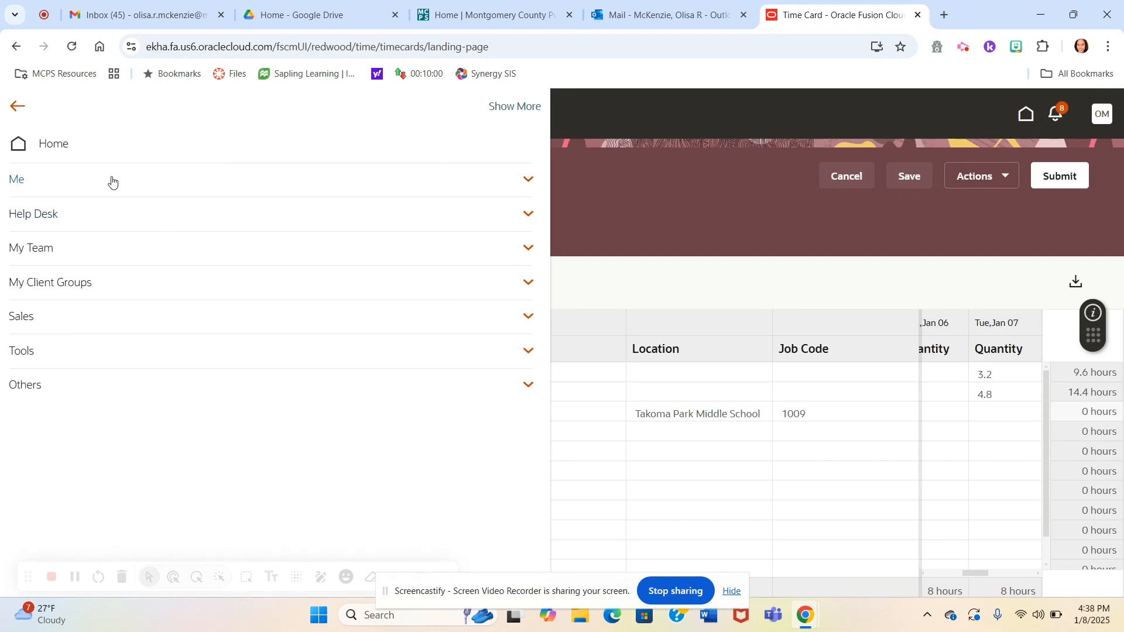
click(607, 491)
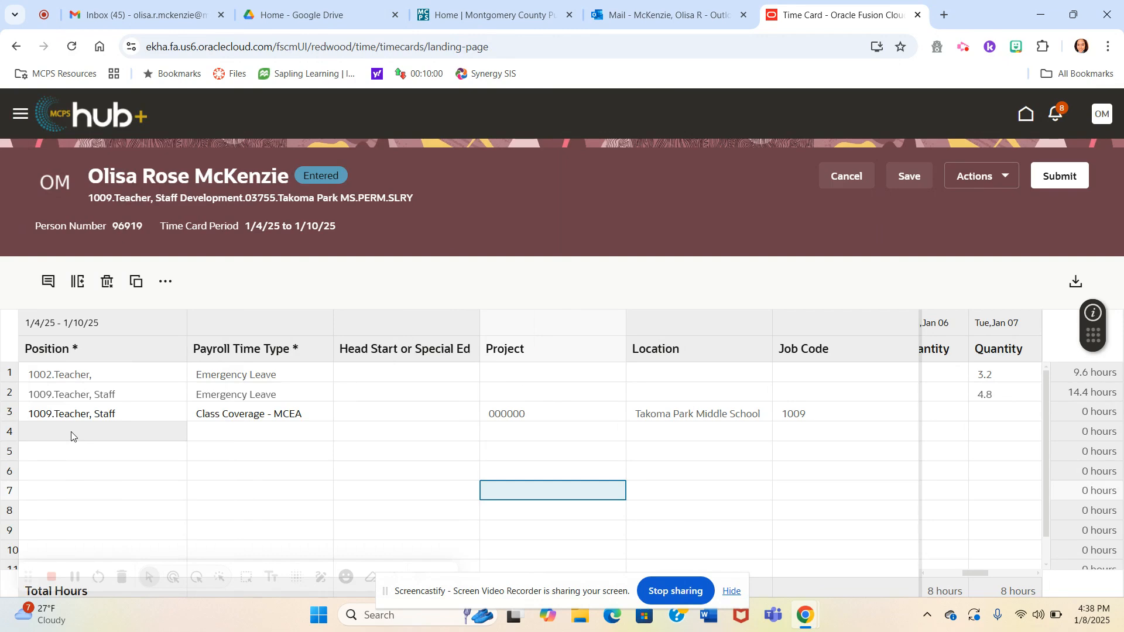
click(21, 114)
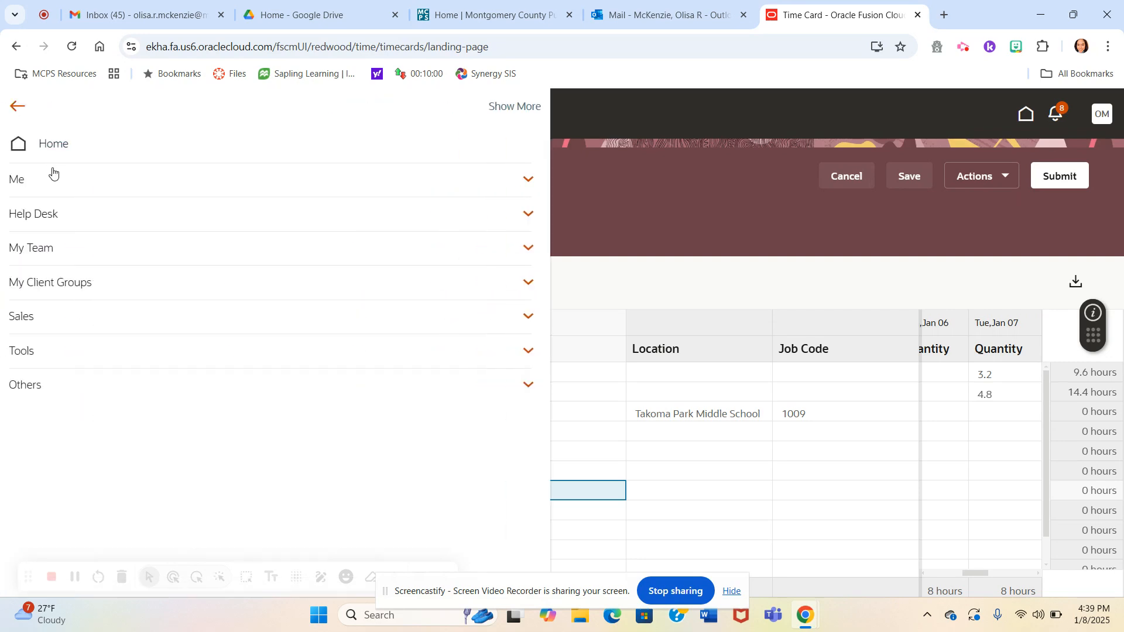
click(46, 185)
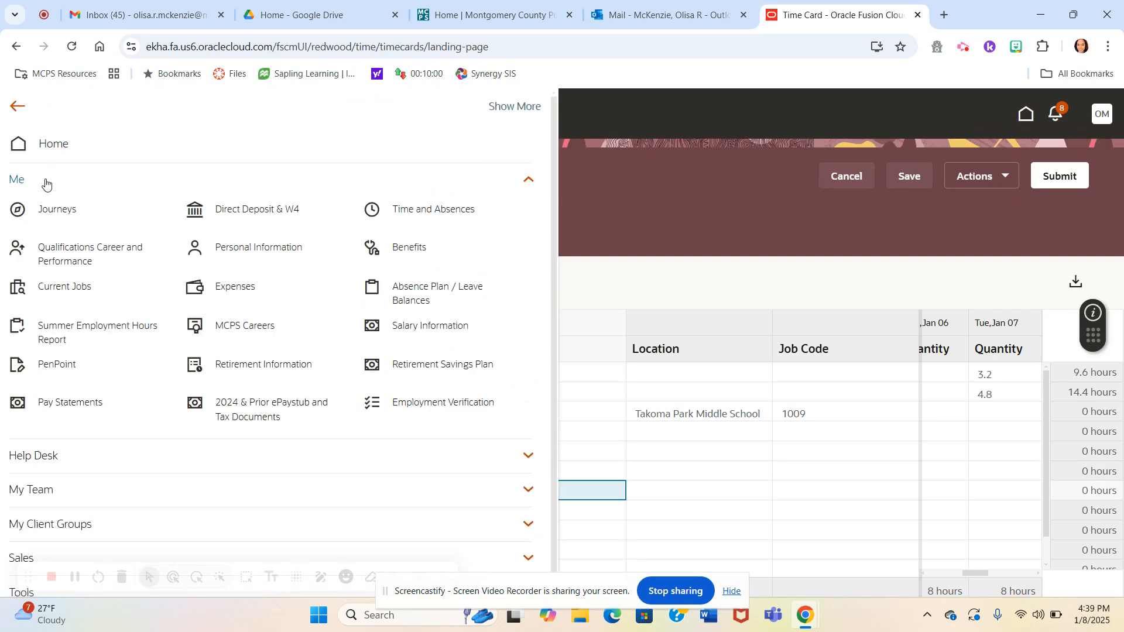
click(47, 144)
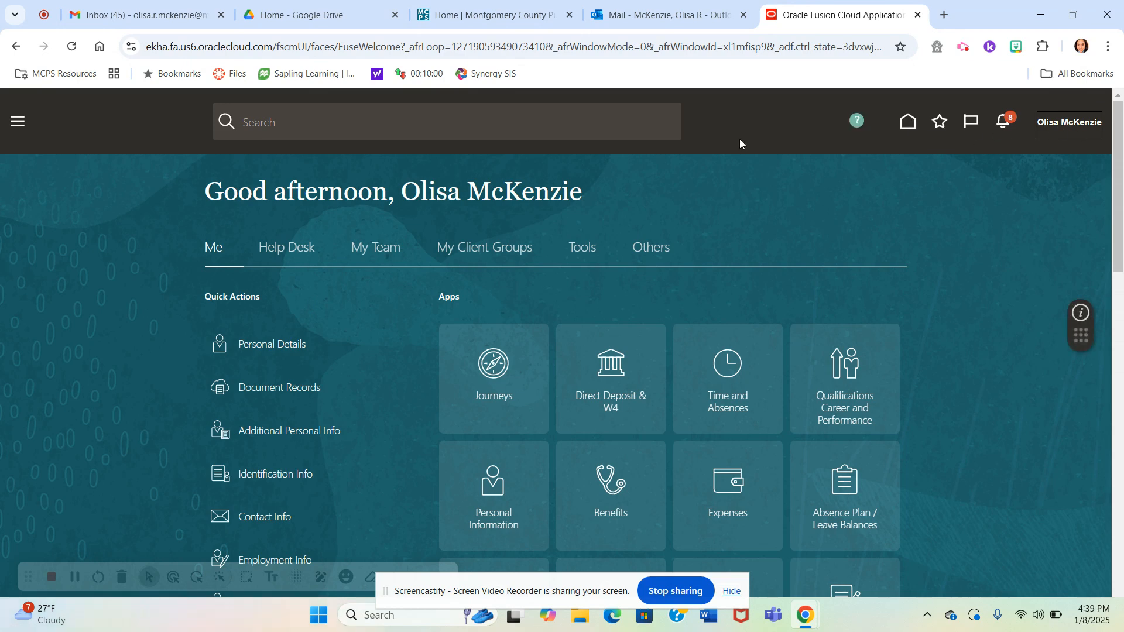
- Look through the home page's quick actions, apps and Things to Finish cards
click(18, 125)
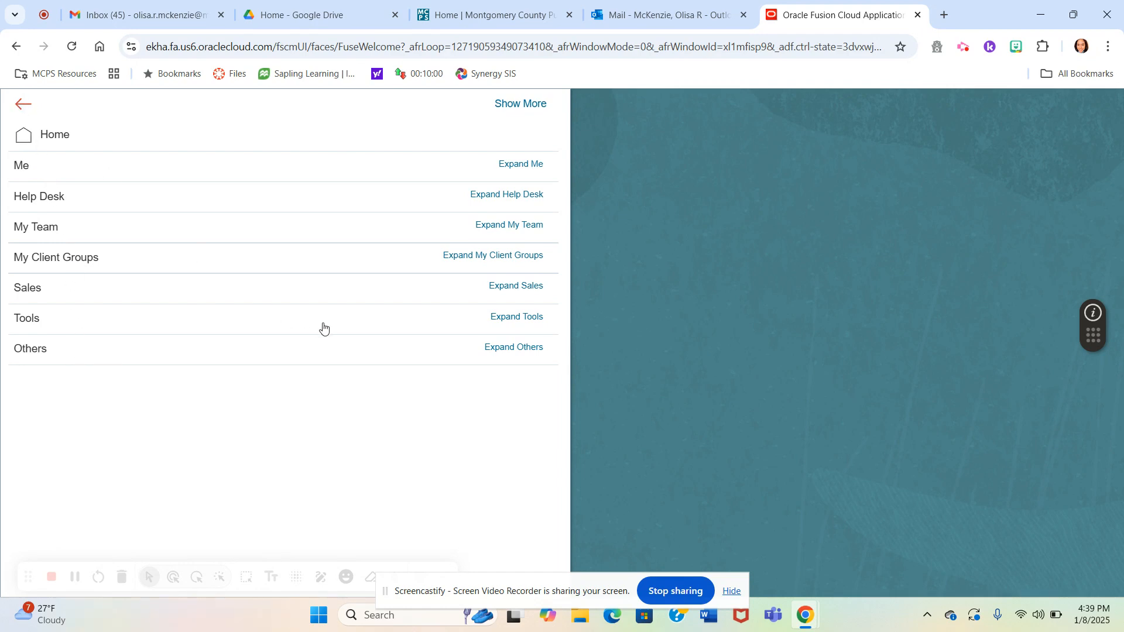
scroll(345, 278, down, 3)
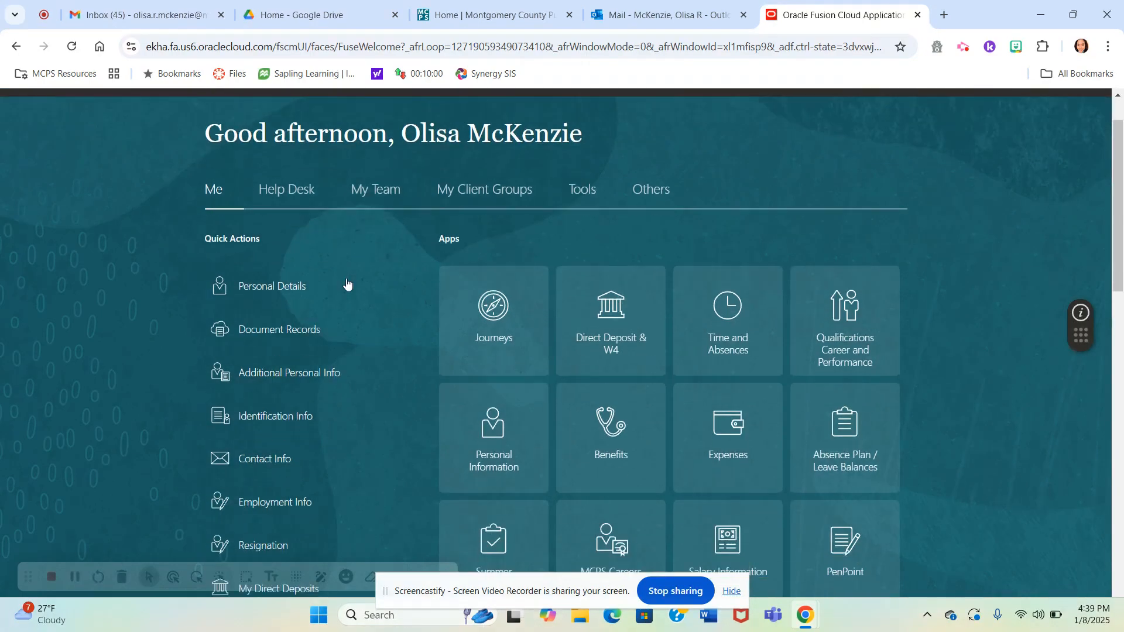
scroll(346, 279, down, 7)
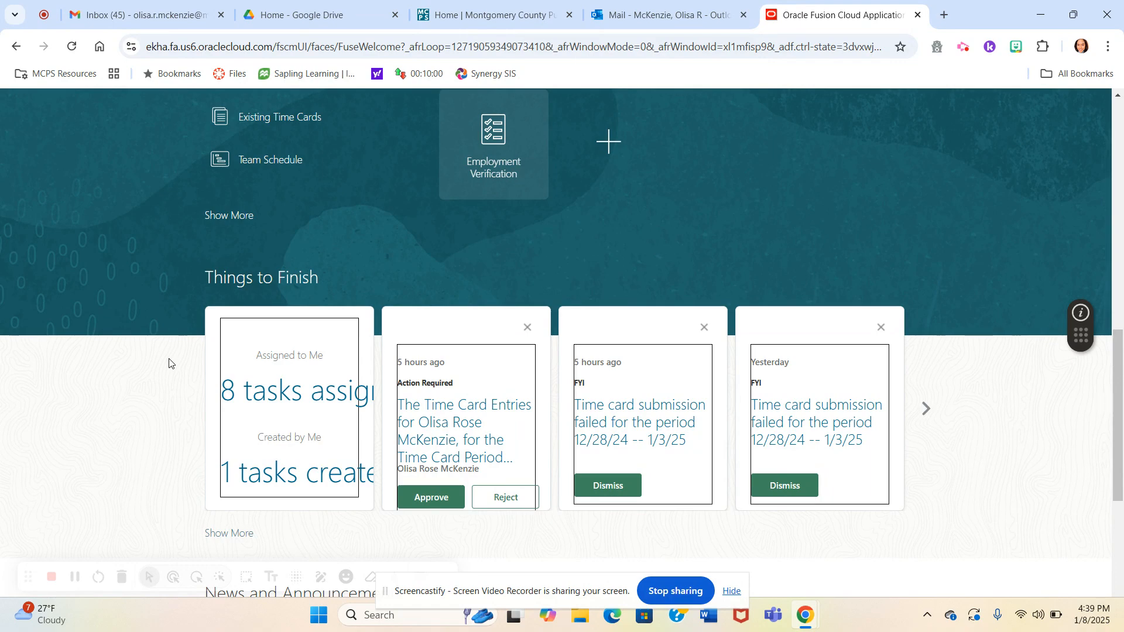
scroll(169, 363, down, 1)
scroll(169, 363, up, 1)
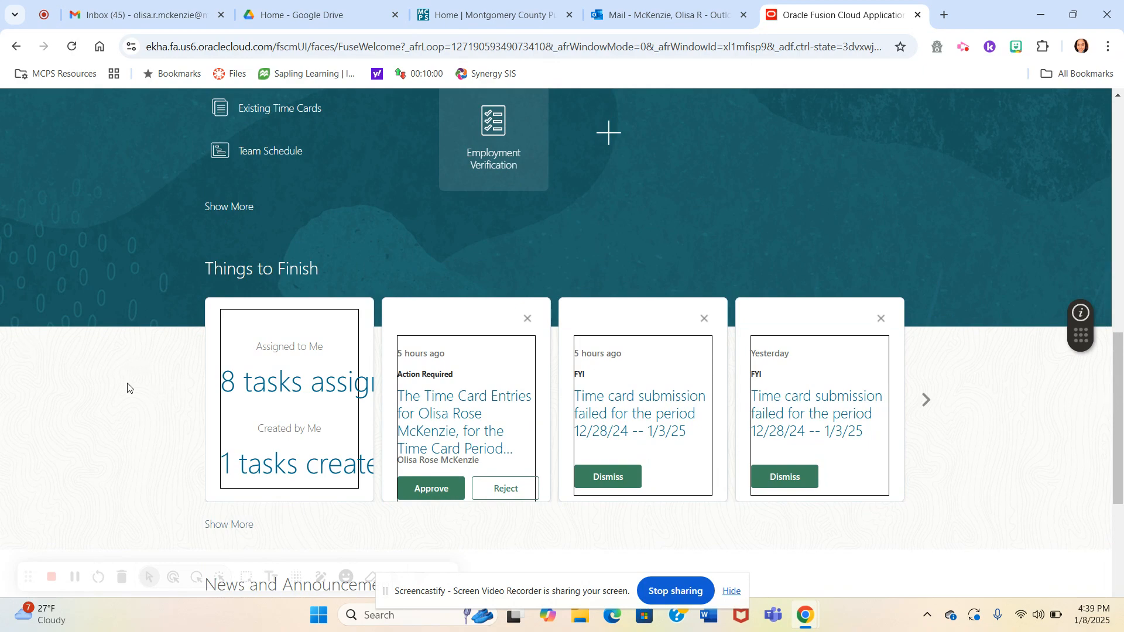
scroll(128, 387, up, 8)
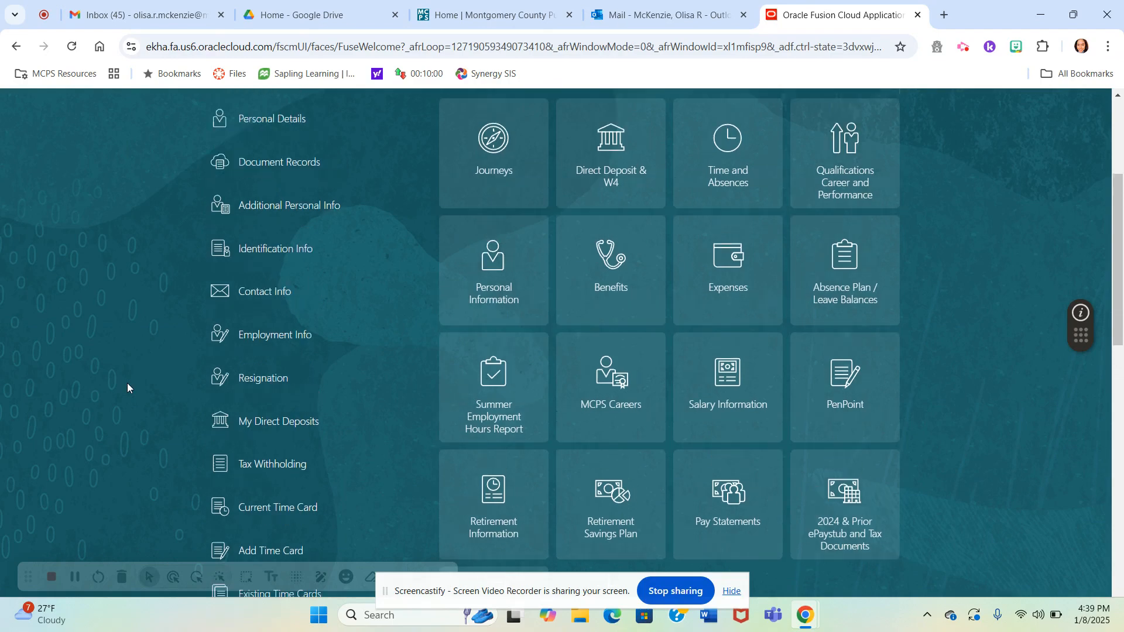
scroll(127, 386, up, 3)
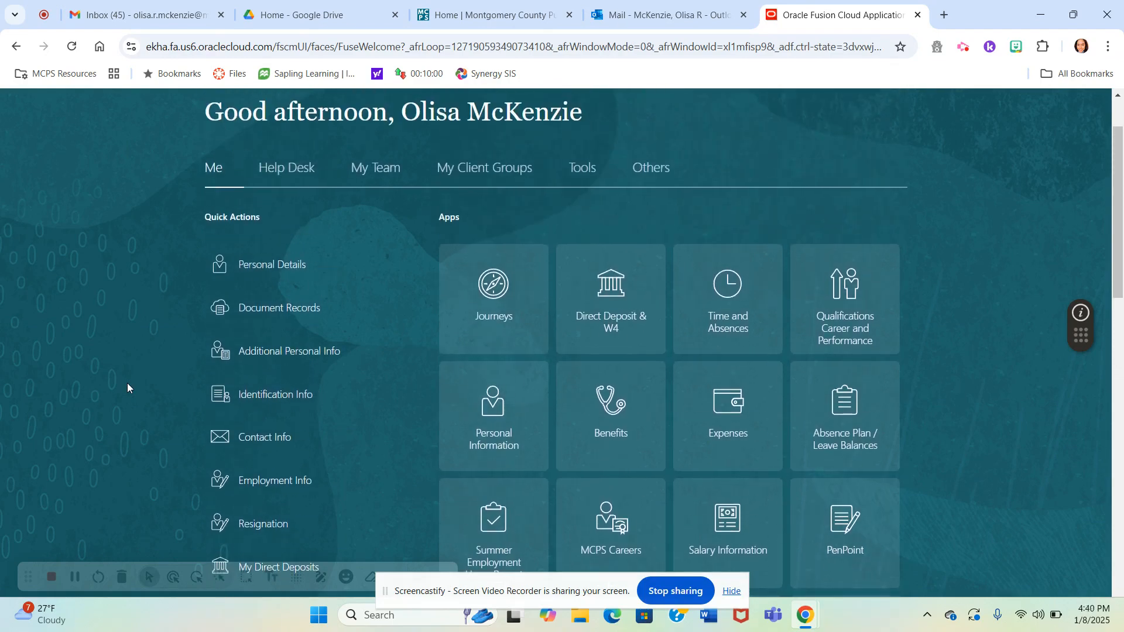
scroll(128, 388, down, 2)
scroll(127, 387, down, 1)
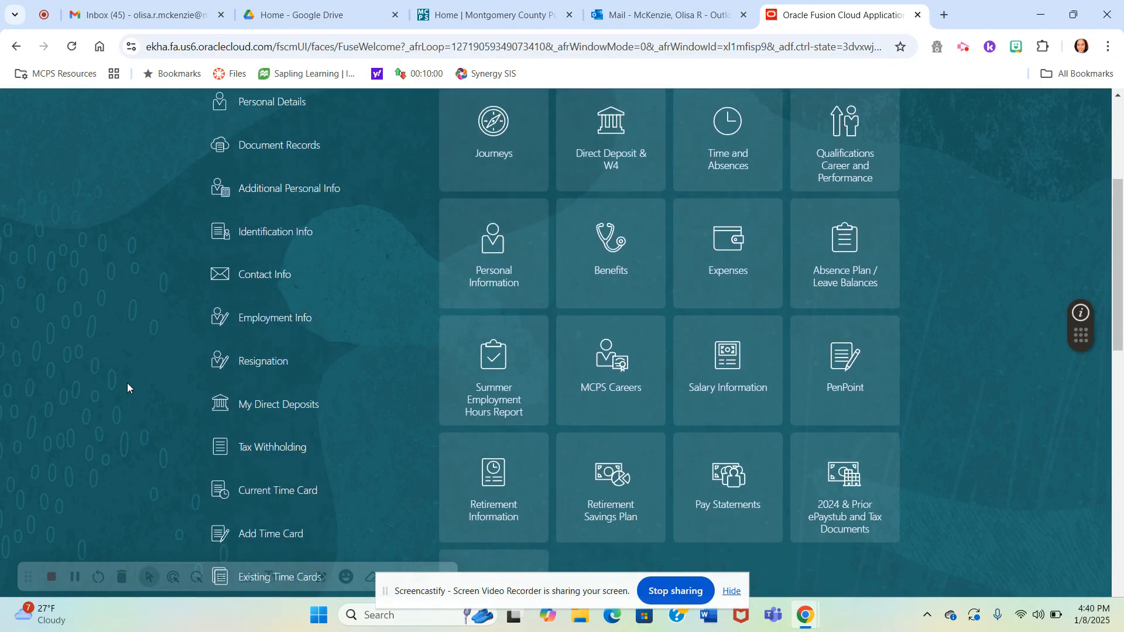
scroll(128, 387, down, 2)
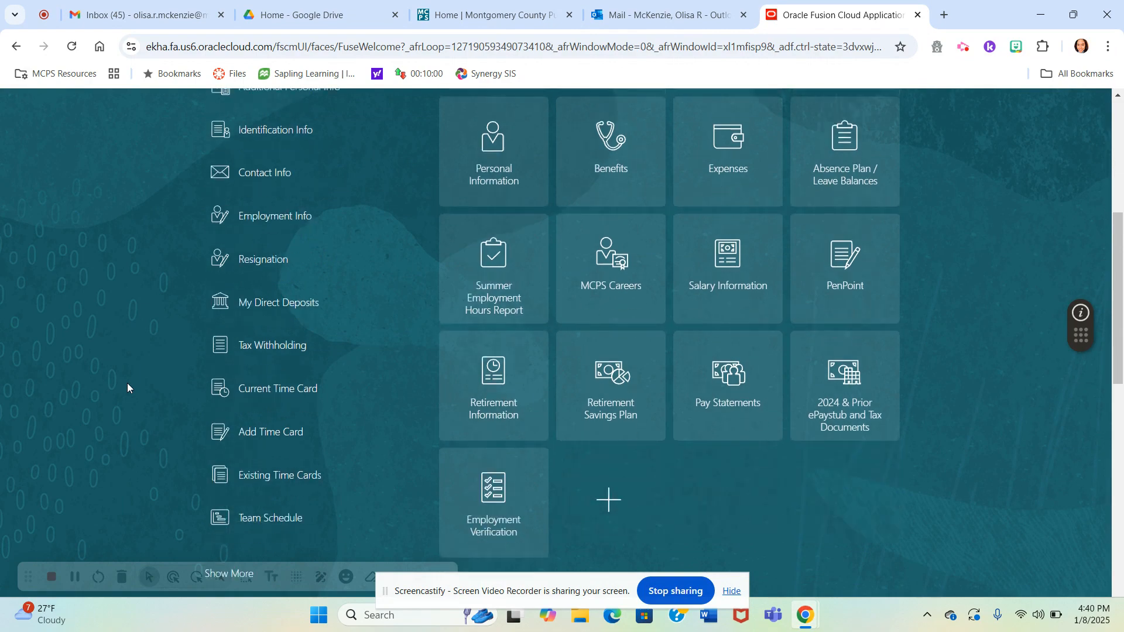
scroll(128, 388, up, 4)
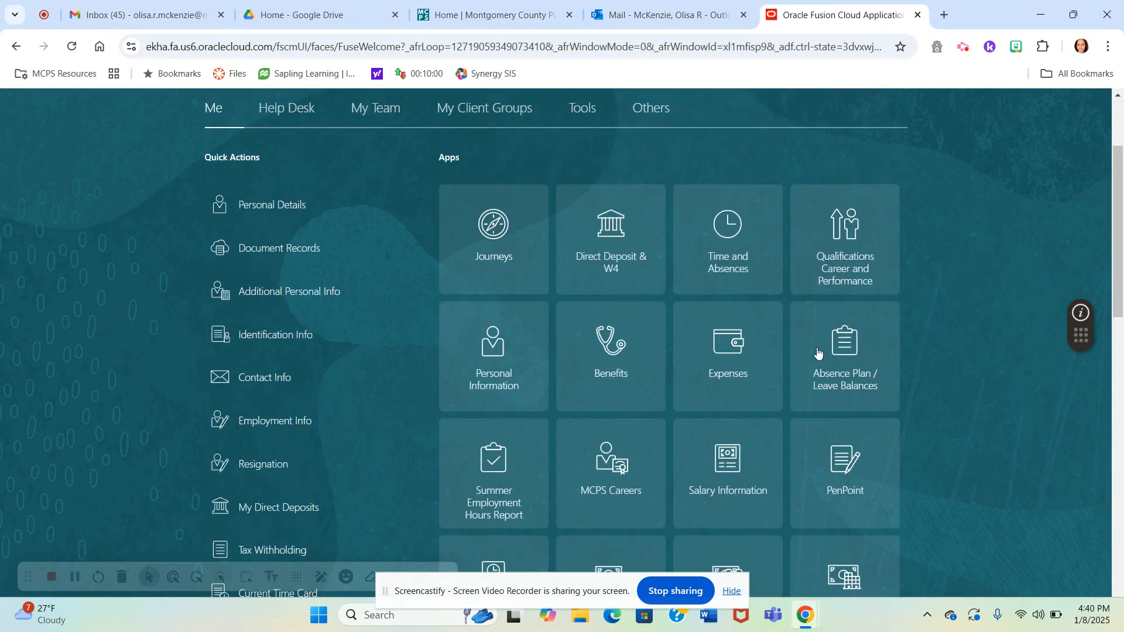
- View the Absence Plan / Leave Balances page and go back to the home page
click(731, 347)
click(819, 345)
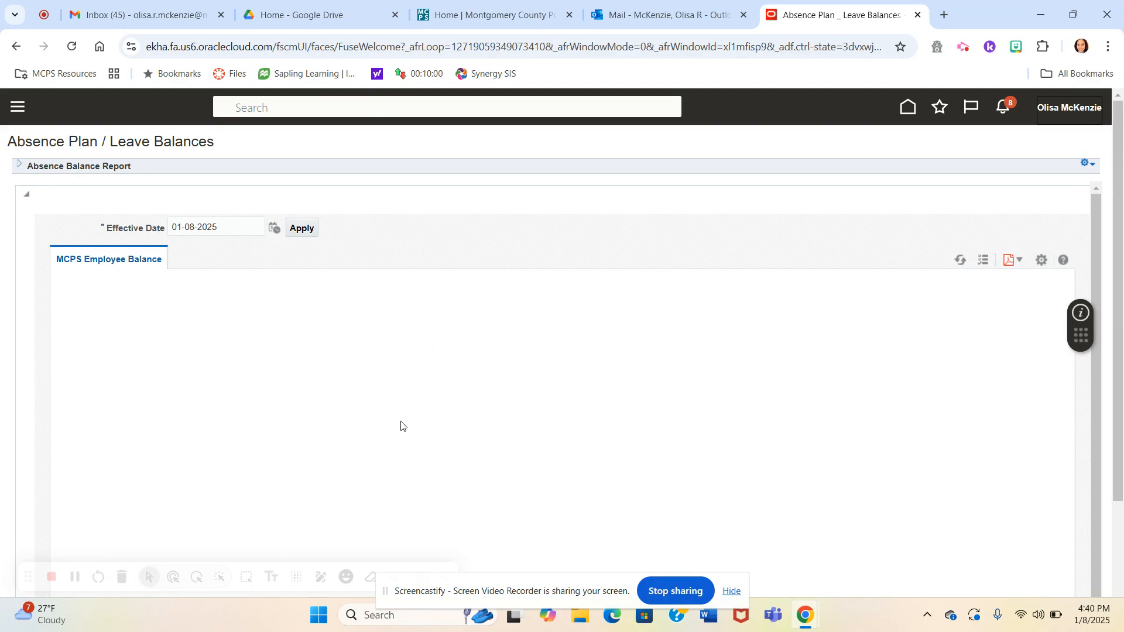
click(19, 110)
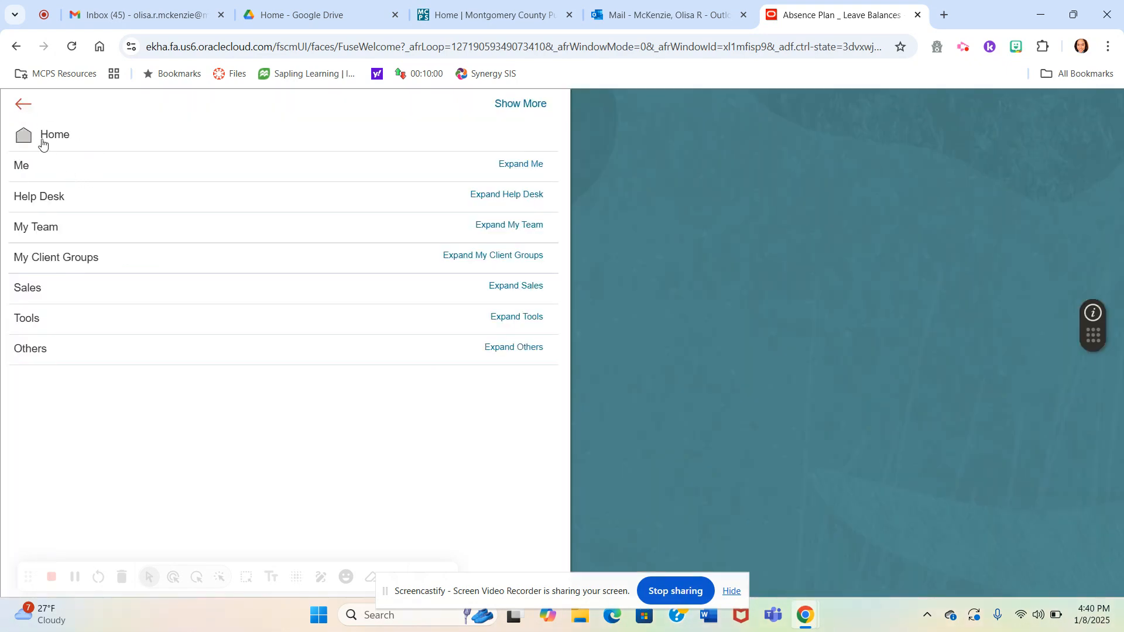
click(51, 138)
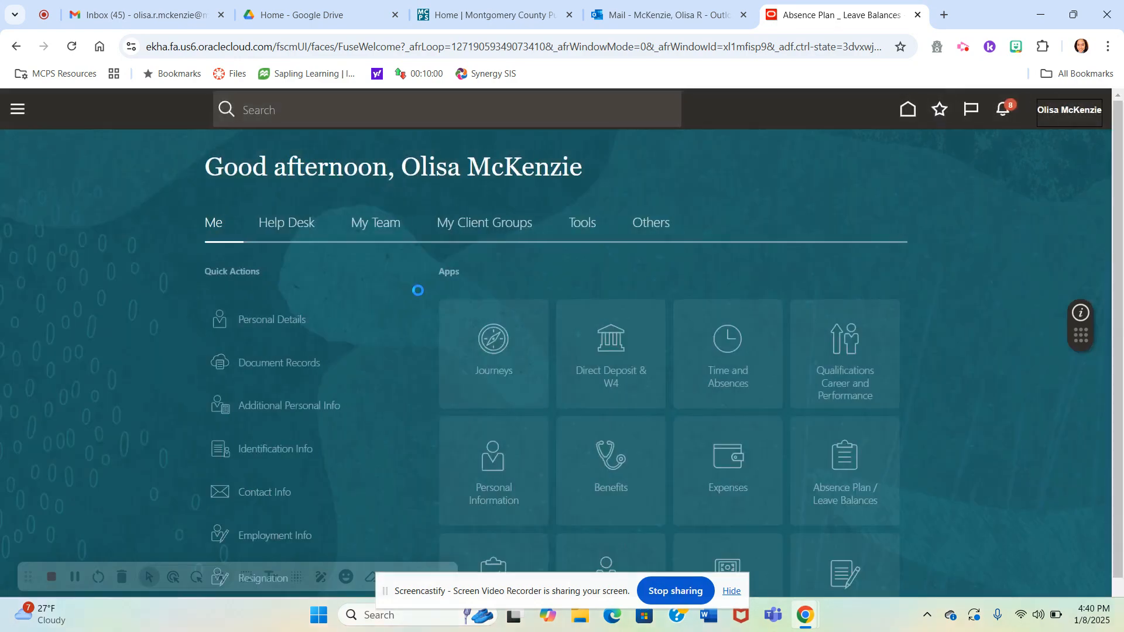
- Go to Time and Absences and start a new absence request
click(711, 358)
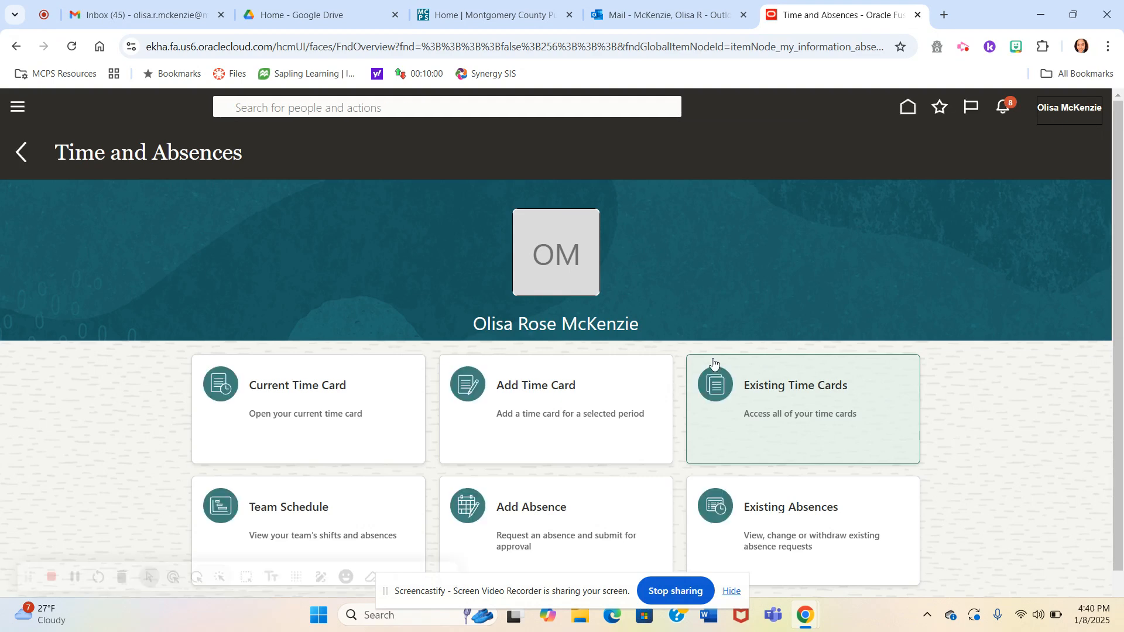
scroll(598, 497, down, 1)
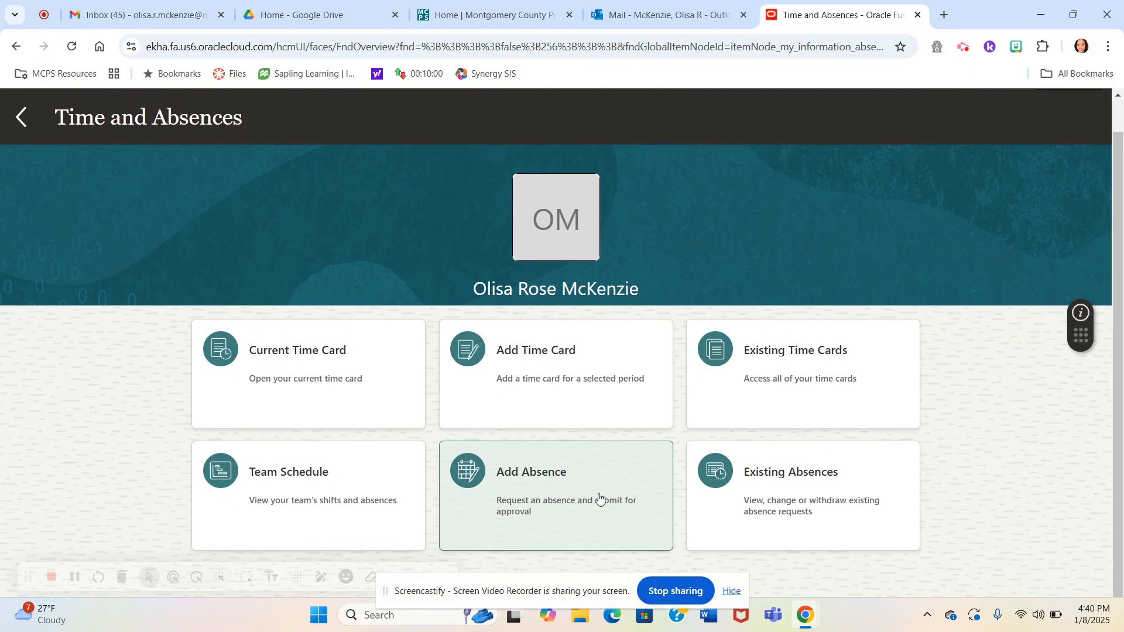
click(532, 481)
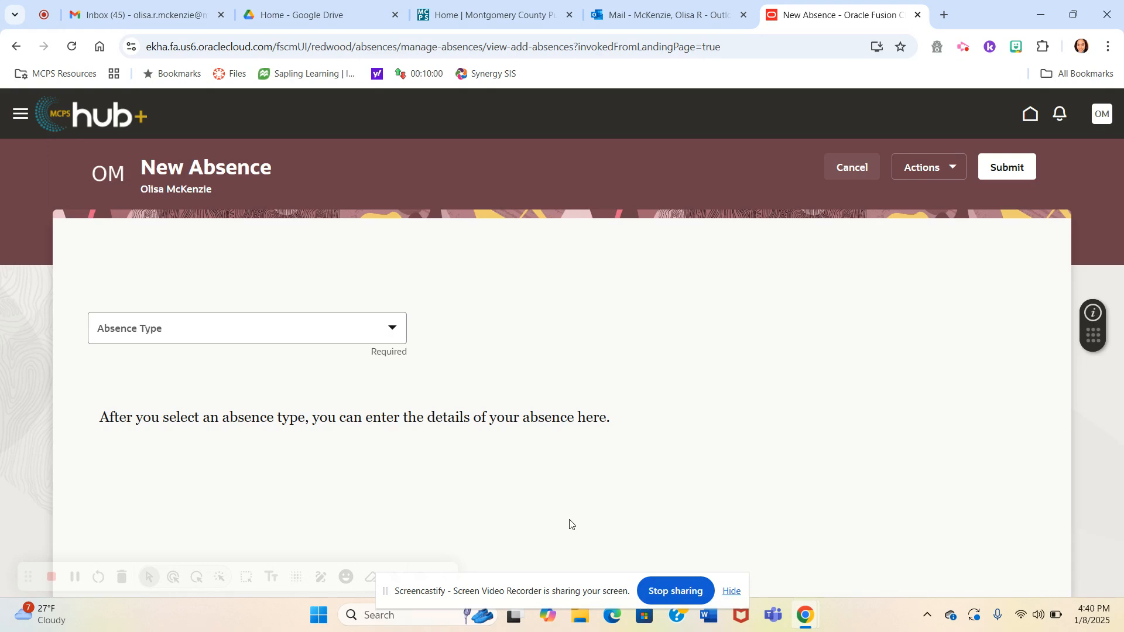
- Look through the available absence types and cancel the new absence request
click(395, 332)
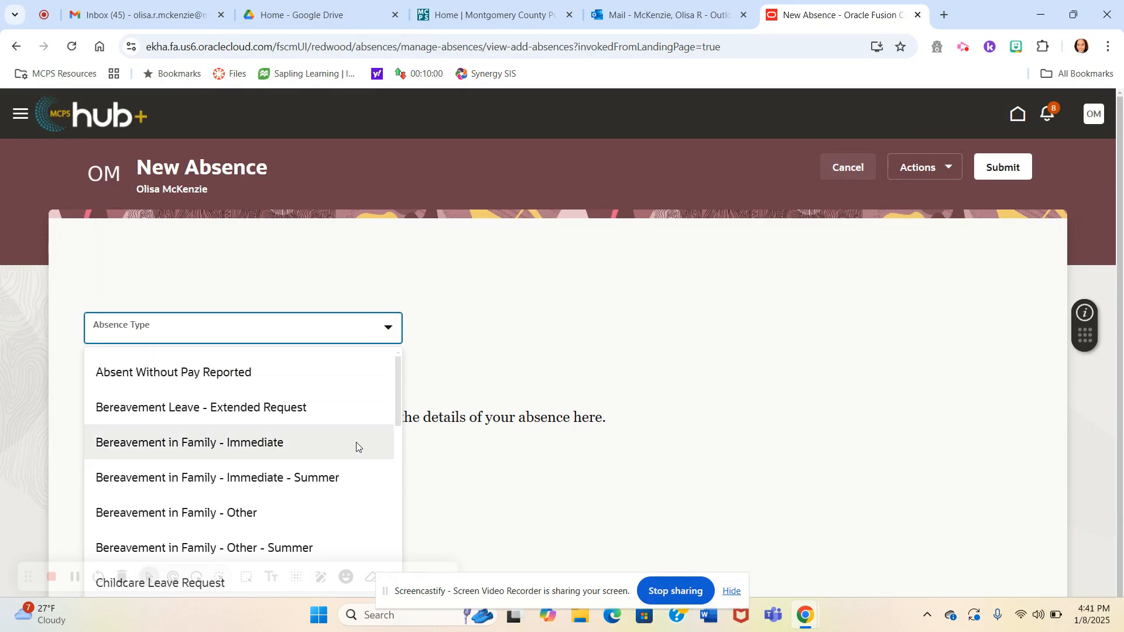
scroll(356, 443, down, 5)
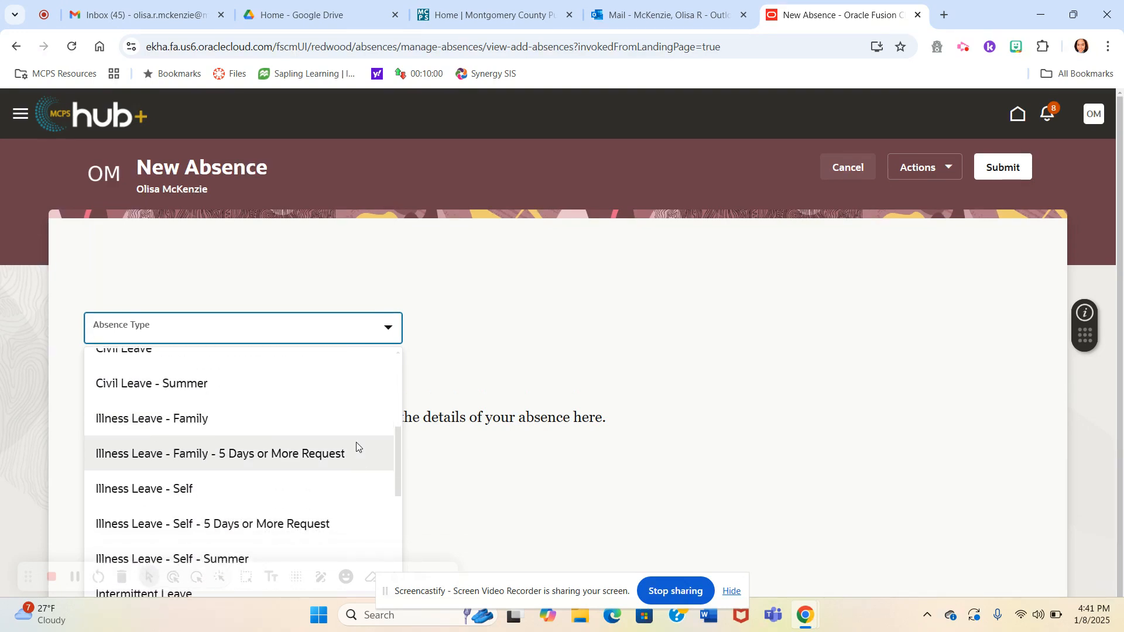
scroll(356, 442, up, 4)
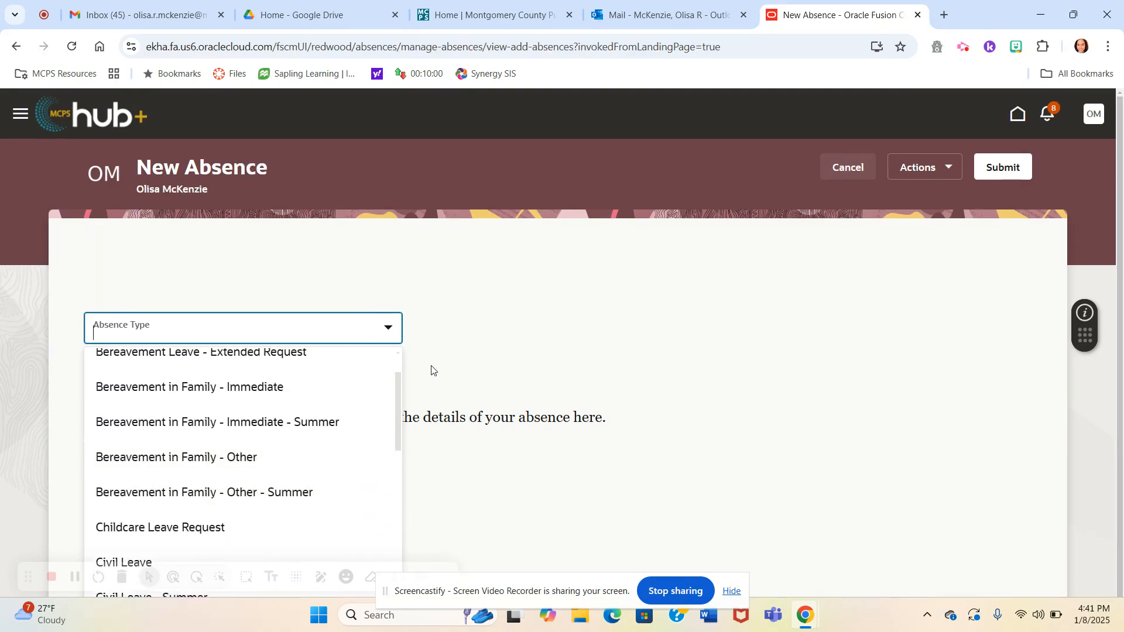
click(492, 362)
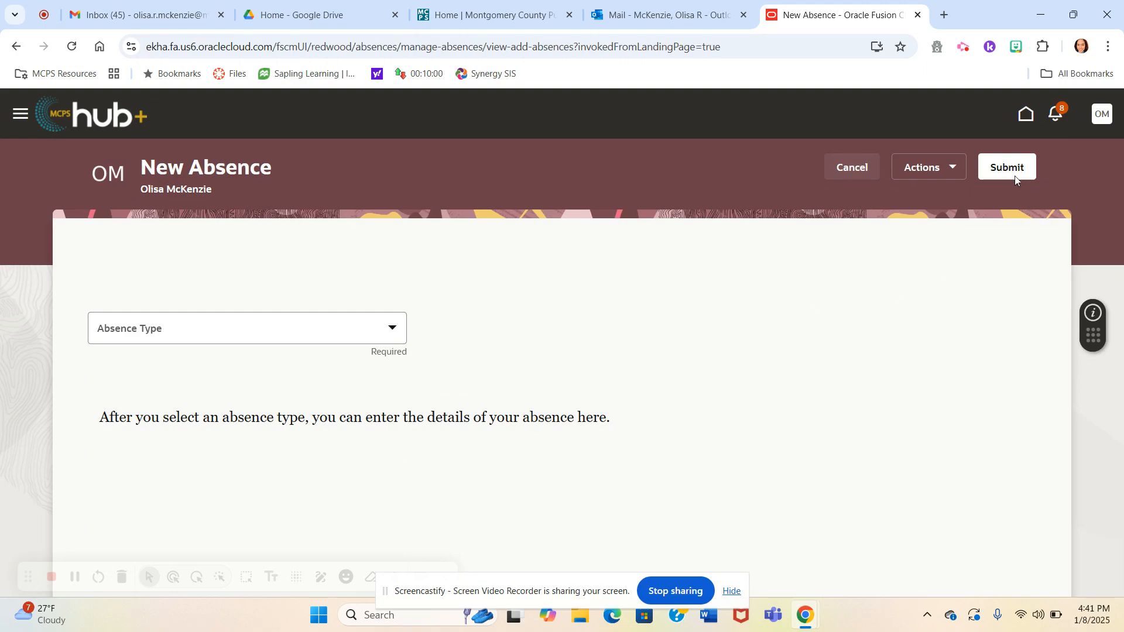
click(850, 170)
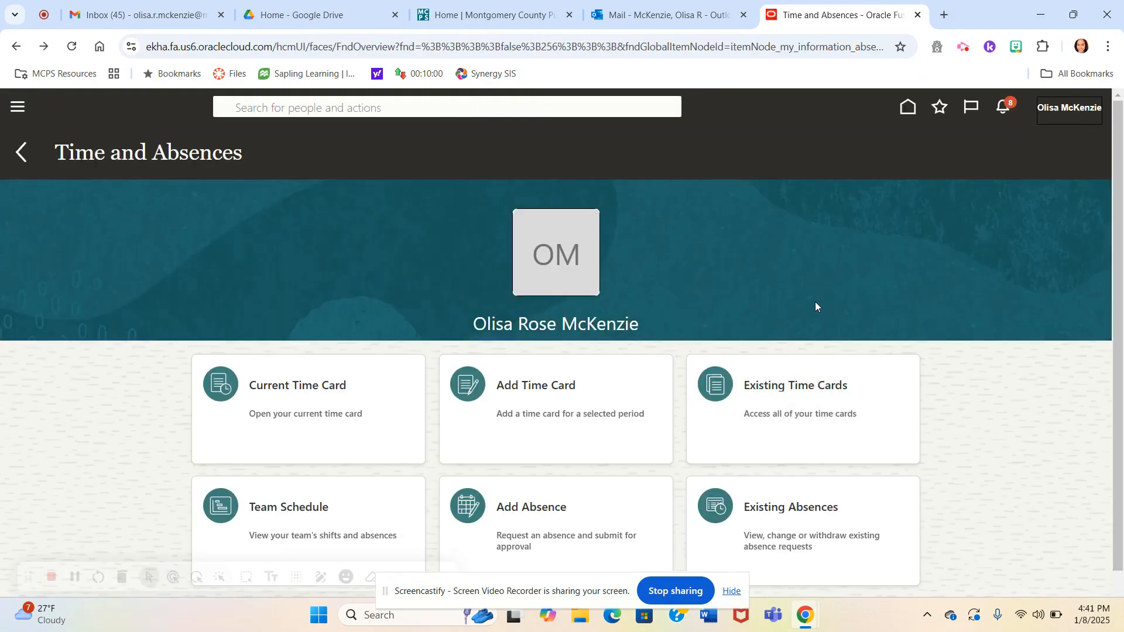
- View the existing time cards and go back to the home page
click(791, 381)
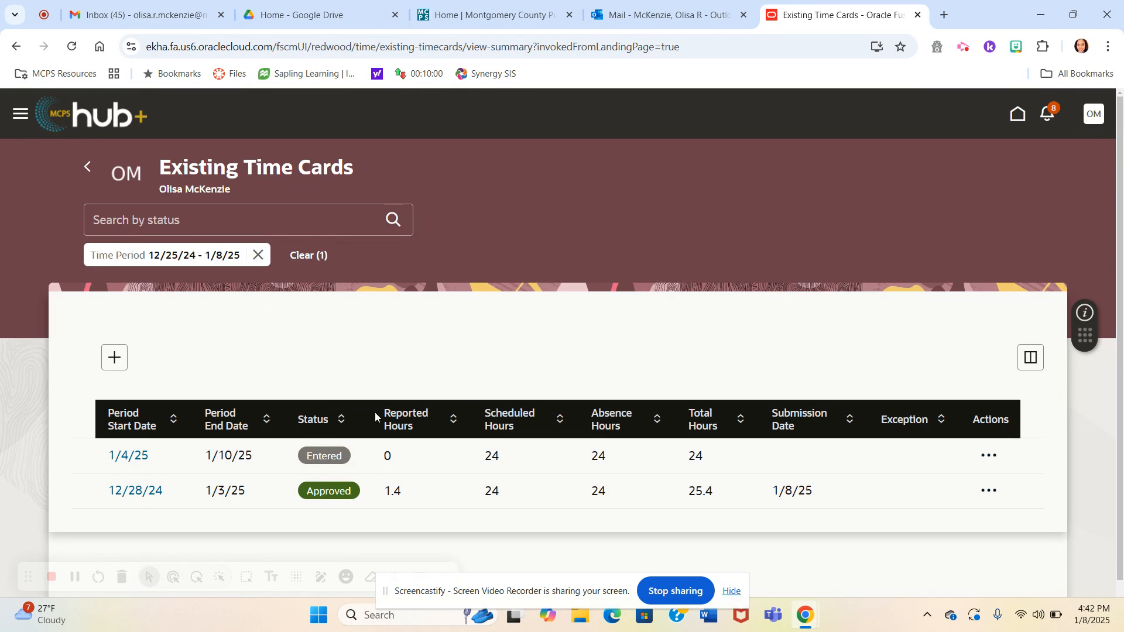
click(20, 115)
click(29, 179)
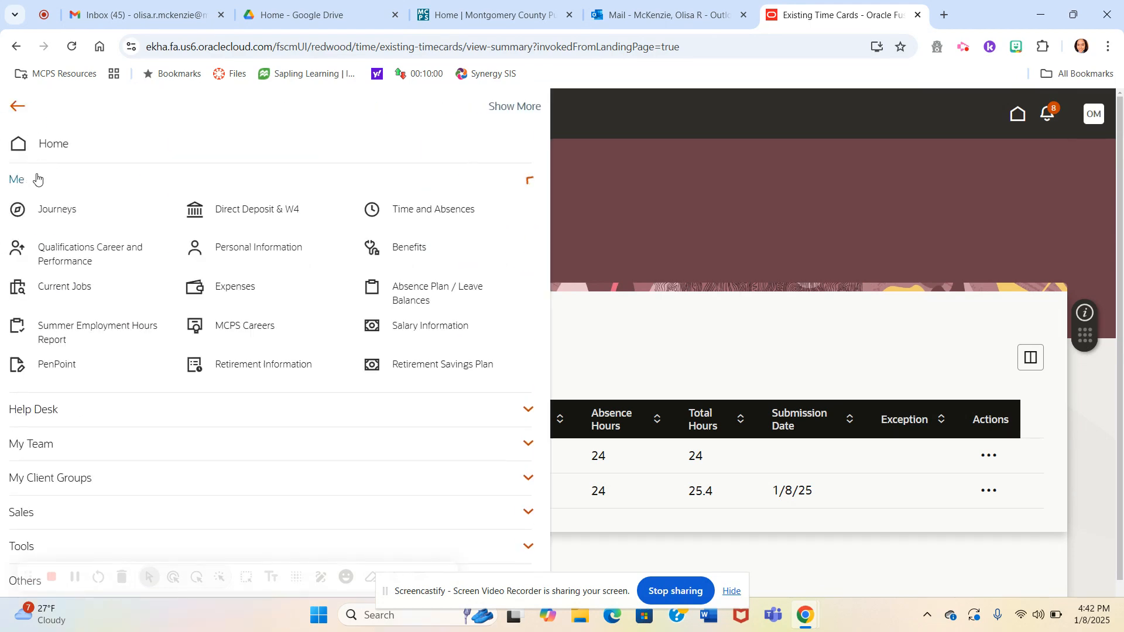
click(48, 145)
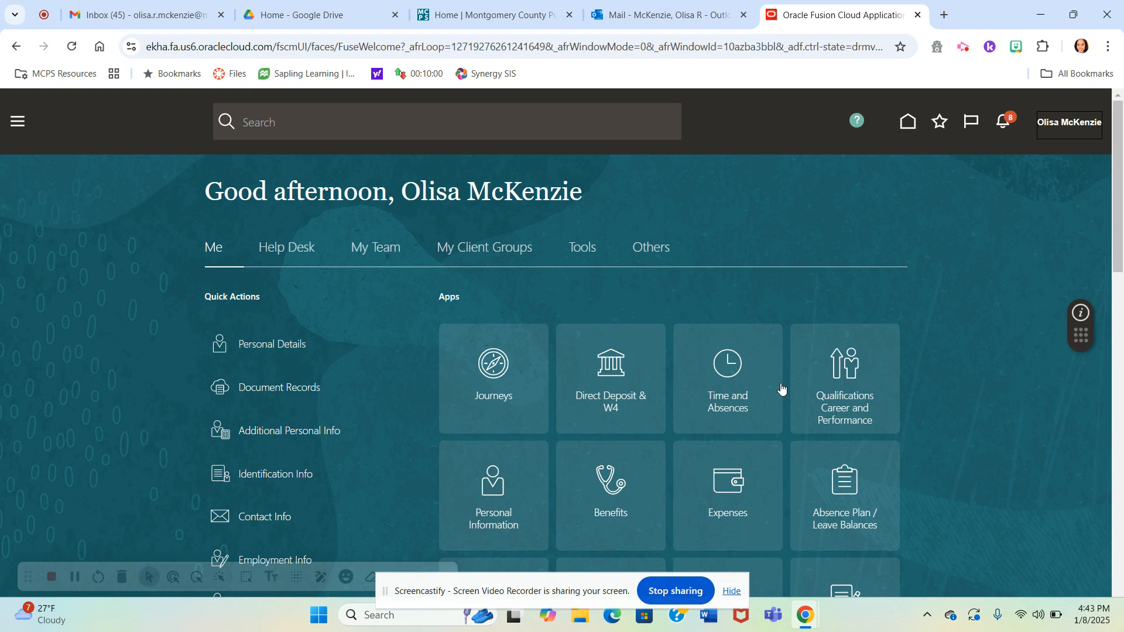
- Open Time and Absences and look through its time card, team schedule and absence options
click(696, 379)
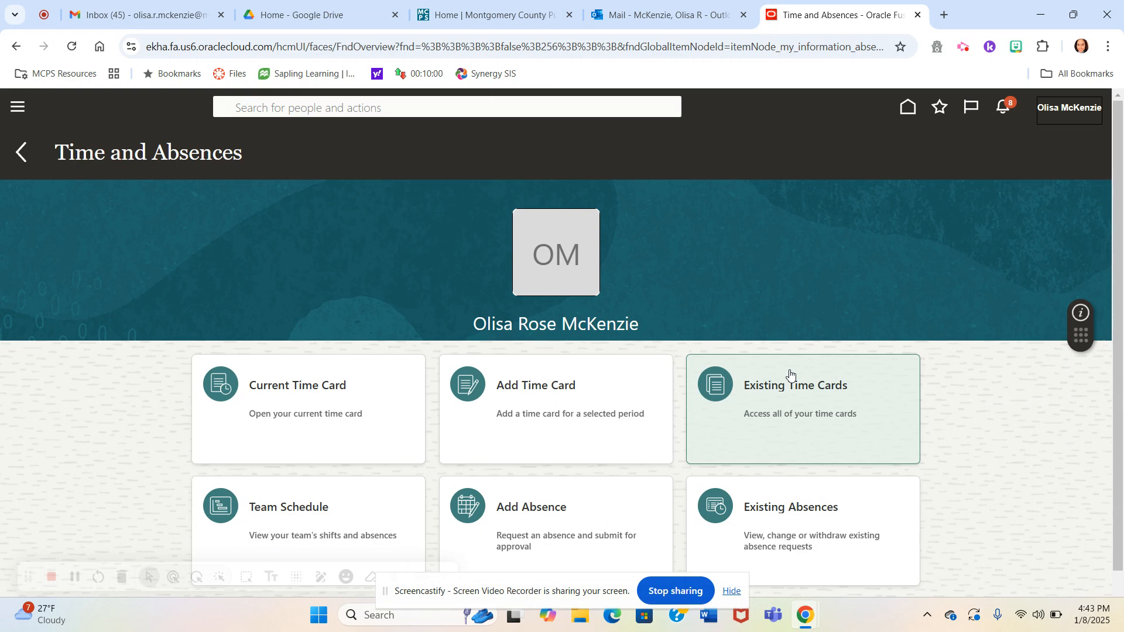
scroll(790, 375, down, 1)
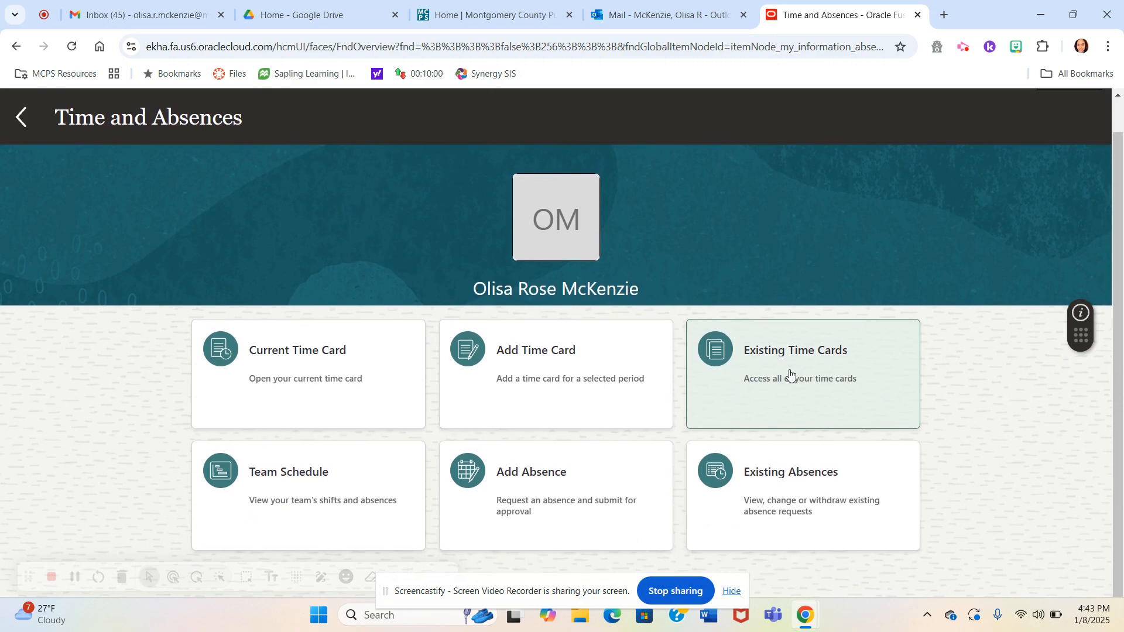
scroll(790, 374, up, 1)
scroll(790, 374, down, 1)
click(914, 507)
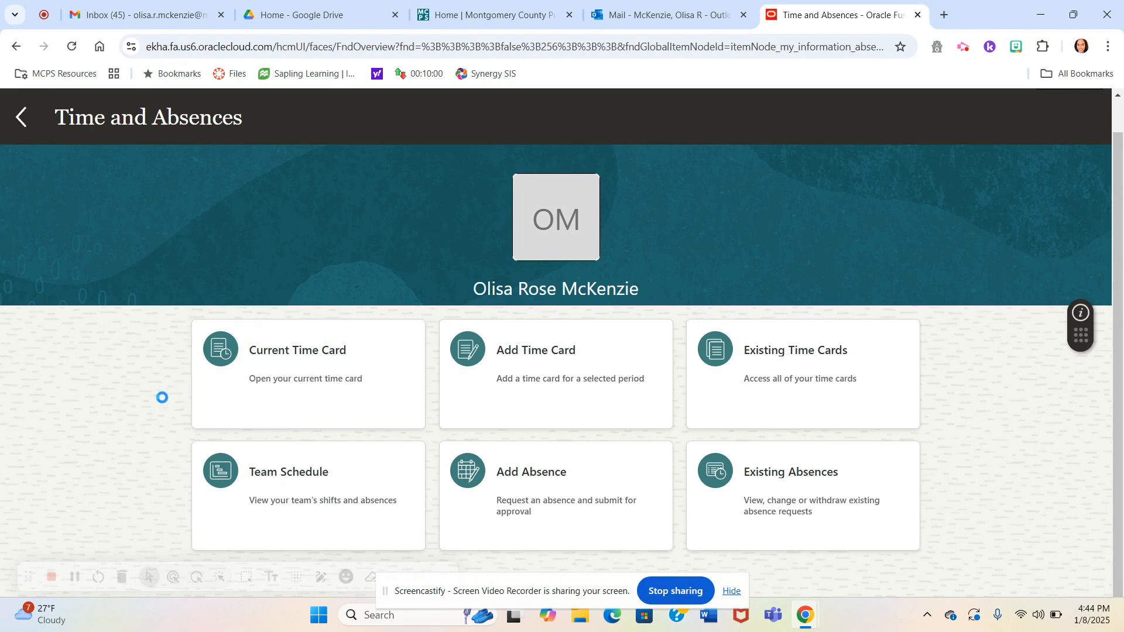
scroll(127, 370, up, 1)
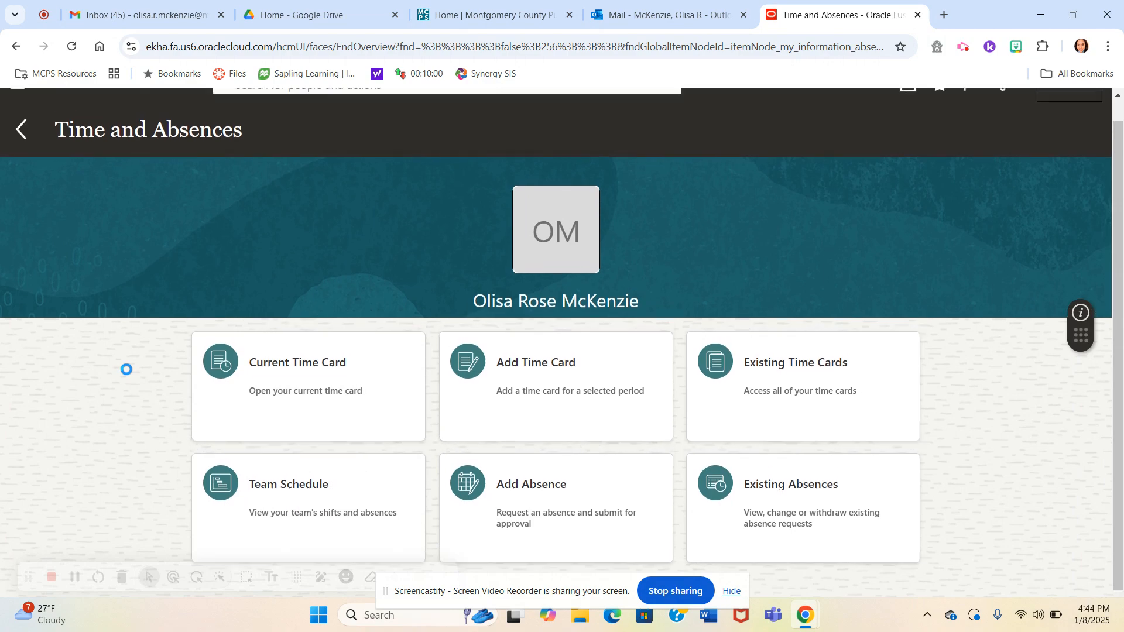
scroll(126, 370, down, 1)
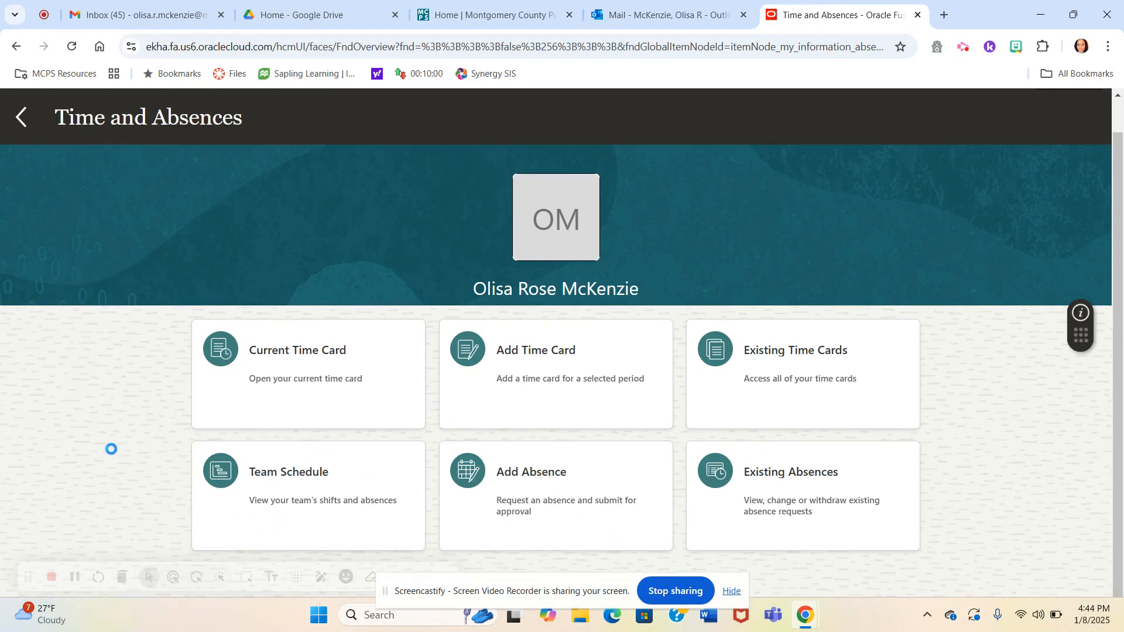
scroll(109, 446, up, 1)
scroll(110, 446, down, 1)
scroll(125, 299, up, 1)
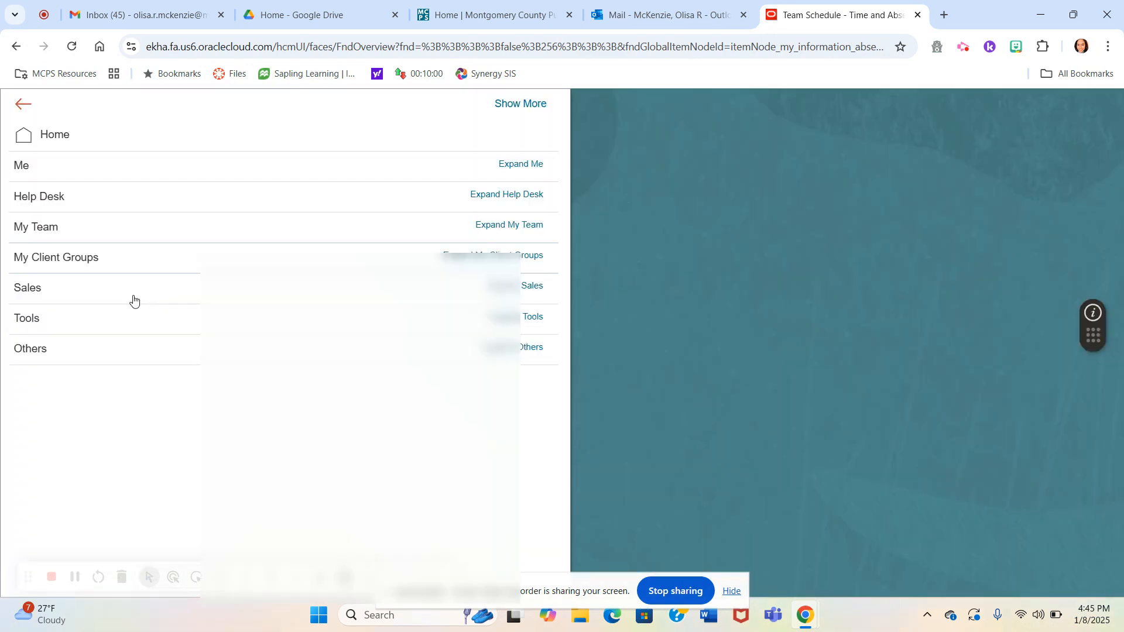
- Leave the Team Schedule page and return to the home page
click(47, 141)
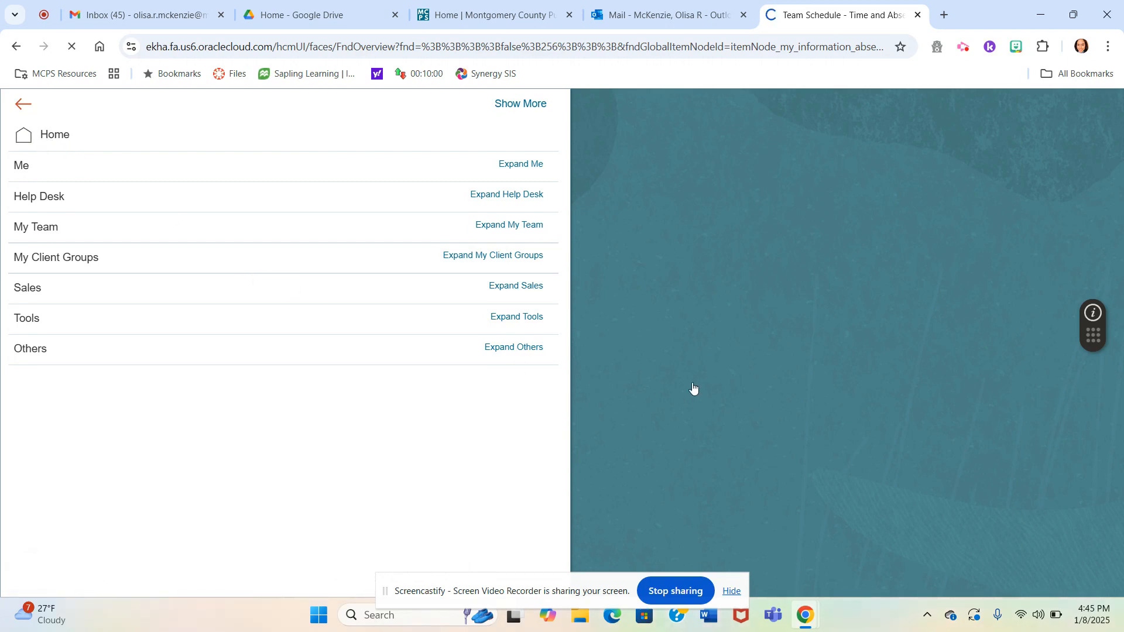